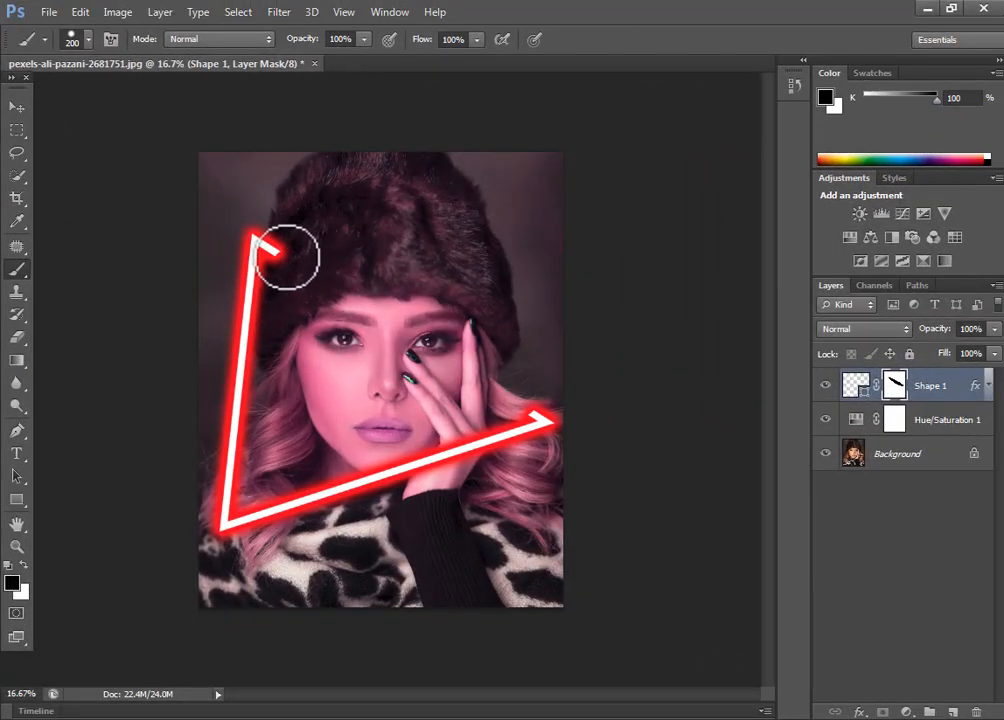
# Paint on the Shape 1 layer mask in black and white to hide and restore parts of the neon triangle across the portrait.
pyautogui.moveTo(285, 257)
pyautogui.mouseDown()
pyautogui.moveTo(287, 242)
pyautogui.moveTo(278, 253)
pyautogui.mouseUp()
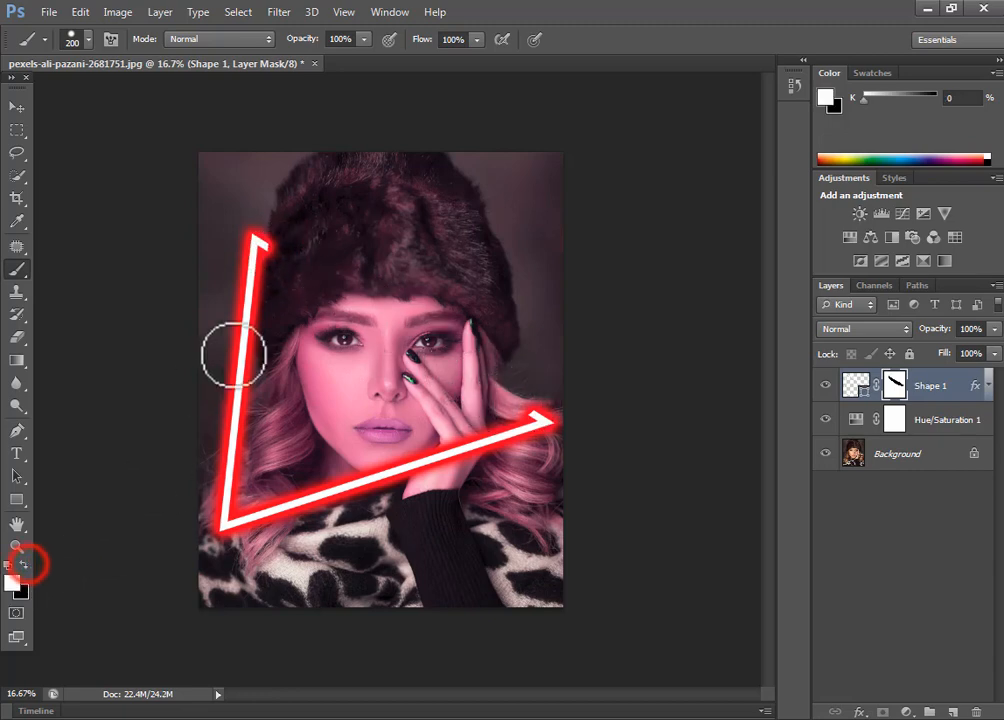
pyautogui.moveTo(272, 243)
pyautogui.mouseDown()
pyautogui.moveTo(342, 287)
pyautogui.moveTo(273, 245)
pyautogui.moveTo(441, 364)
pyautogui.moveTo(538, 415)
pyautogui.mouseUp()
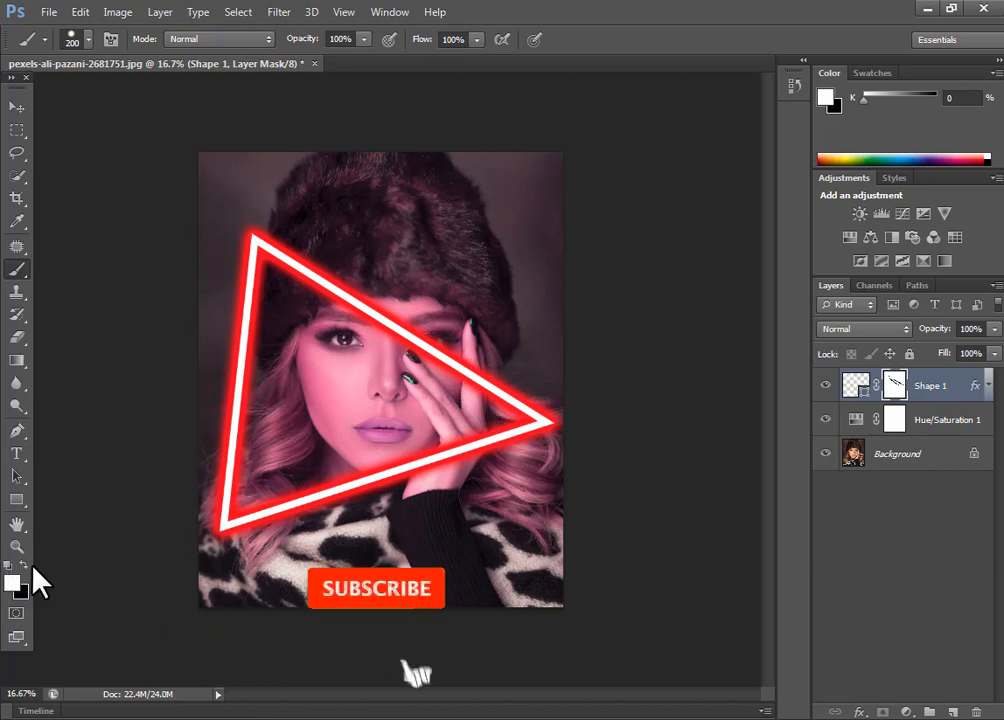
pyautogui.click(24, 566)
pyautogui.moveTo(510, 405)
pyautogui.mouseDown()
pyautogui.moveTo(515, 396)
pyautogui.moveTo(471, 359)
pyautogui.moveTo(419, 352)
pyautogui.moveTo(272, 252)
pyautogui.mouseUp()
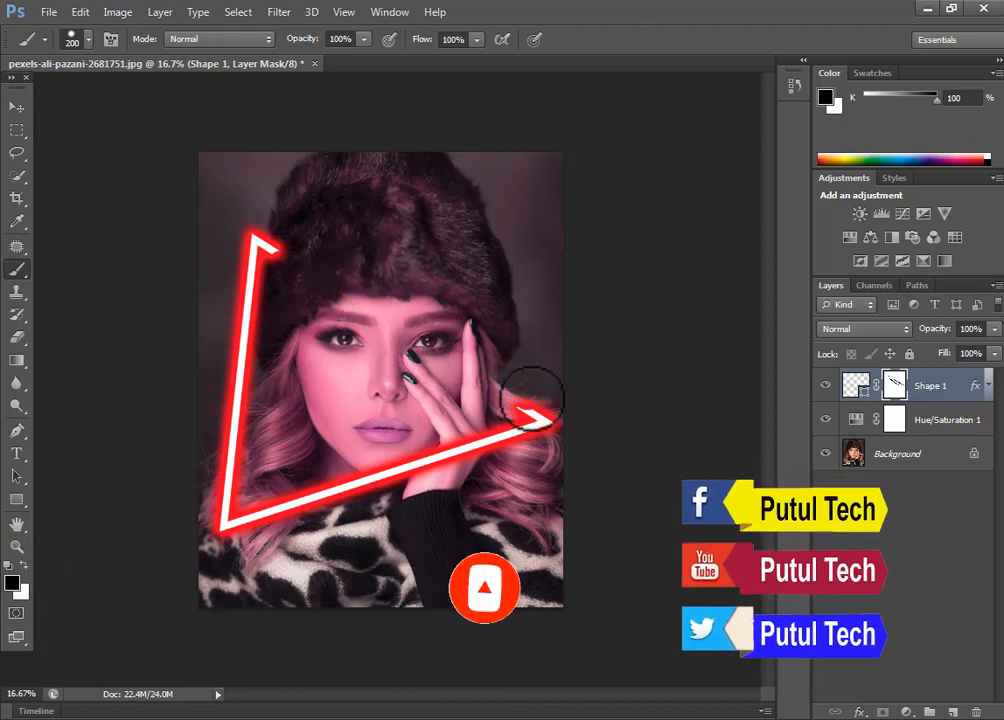
pyautogui.moveTo(545, 419)
pyautogui.mouseDown()
pyautogui.moveTo(415, 444)
pyautogui.moveTo(520, 383)
pyautogui.moveTo(545, 426)
pyautogui.mouseUp()
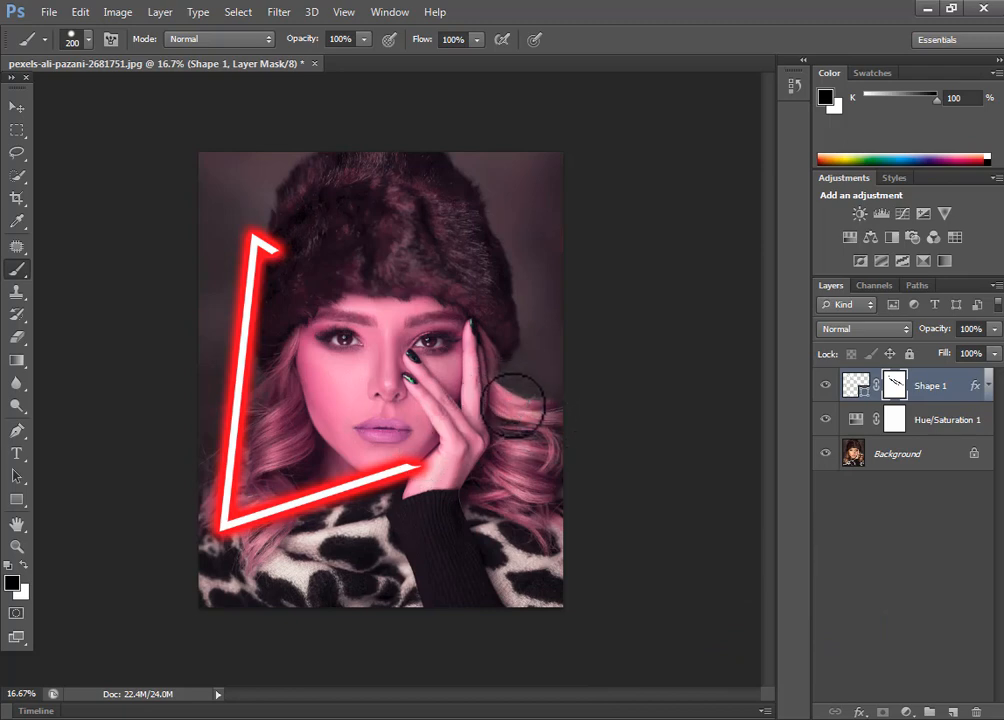
# Close the neon portrait document without saving its changes and exit the program.
pyautogui.click(311, 63)
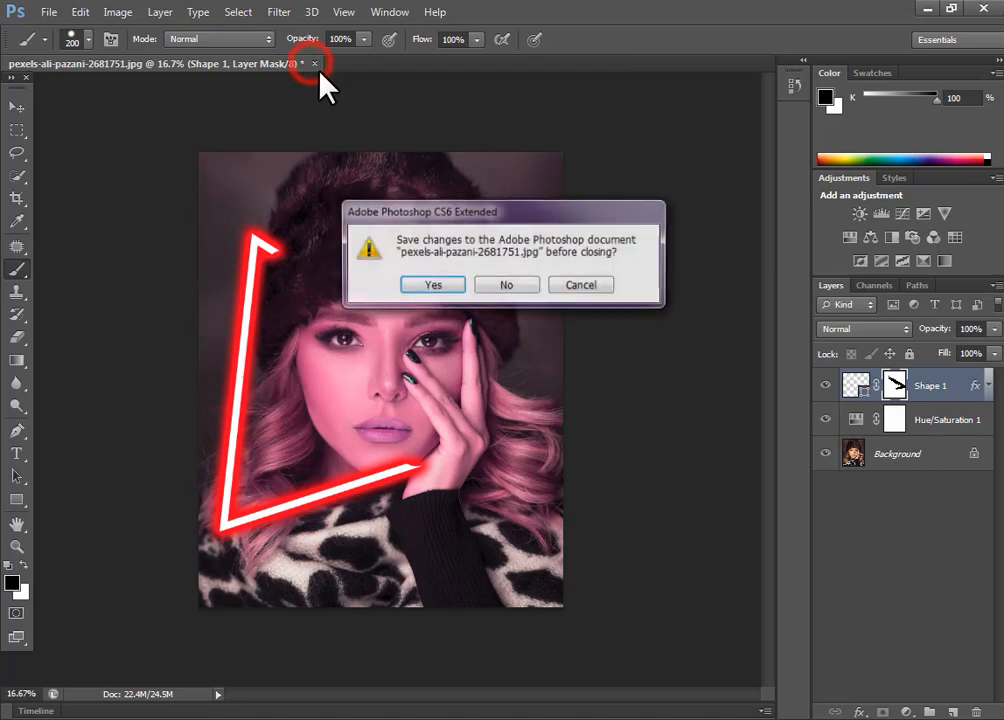
pyautogui.click(512, 286)
pyautogui.doubleClick(514, 287)
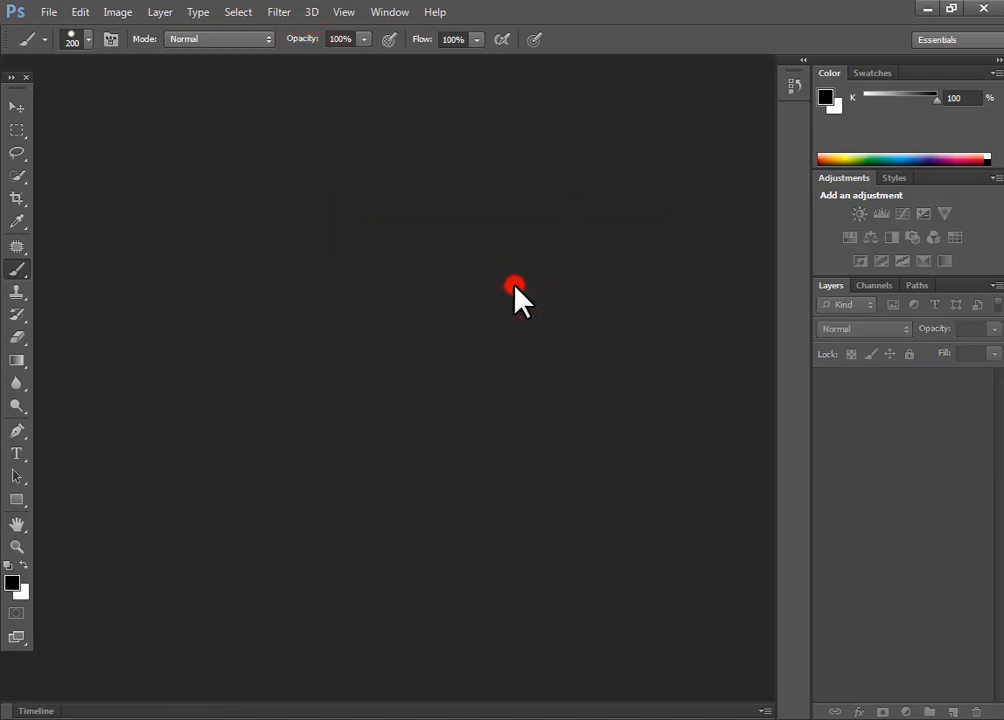
pyautogui.click(981, 12)
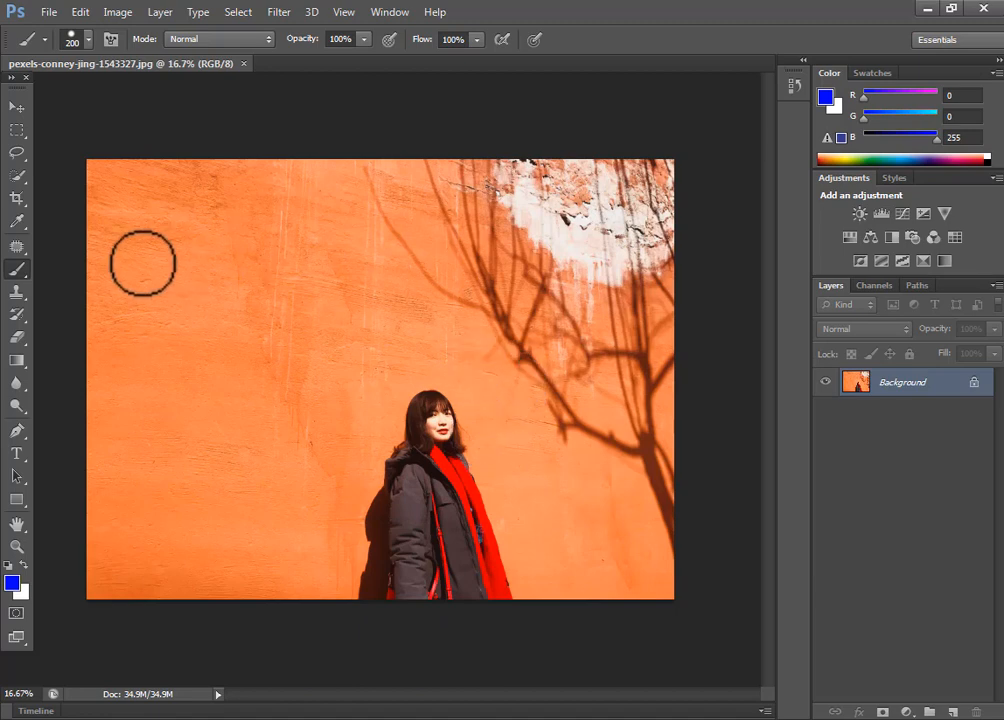
# Convert the locked Background of the orange wall photo into a regular layer named Layer 0.
pyautogui.doubleClick(940, 386)
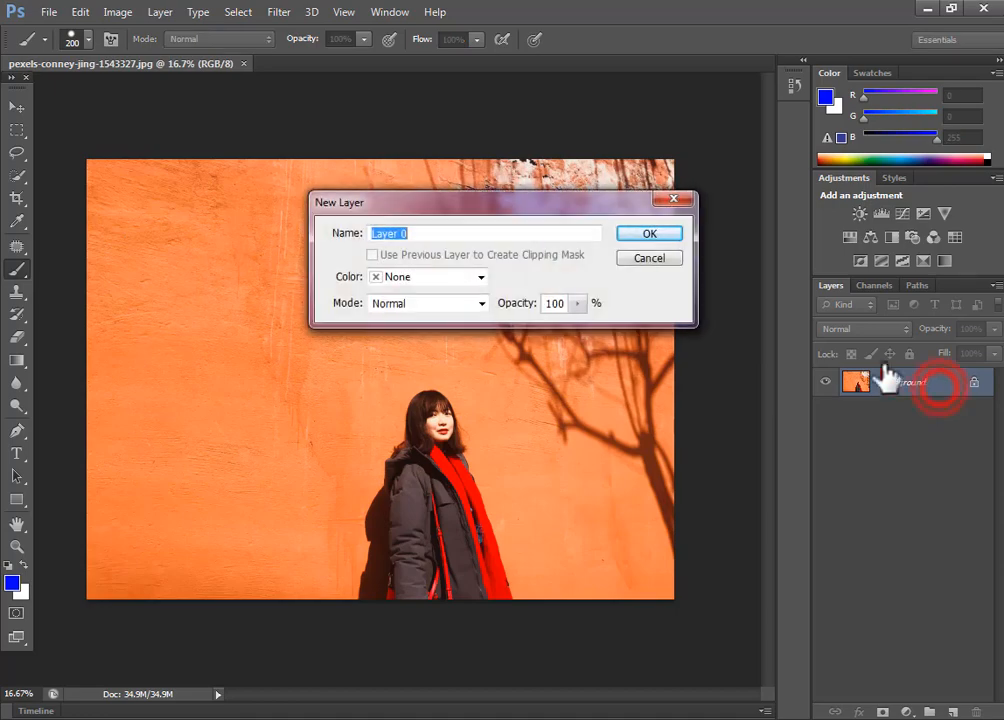
pyautogui.click(663, 236)
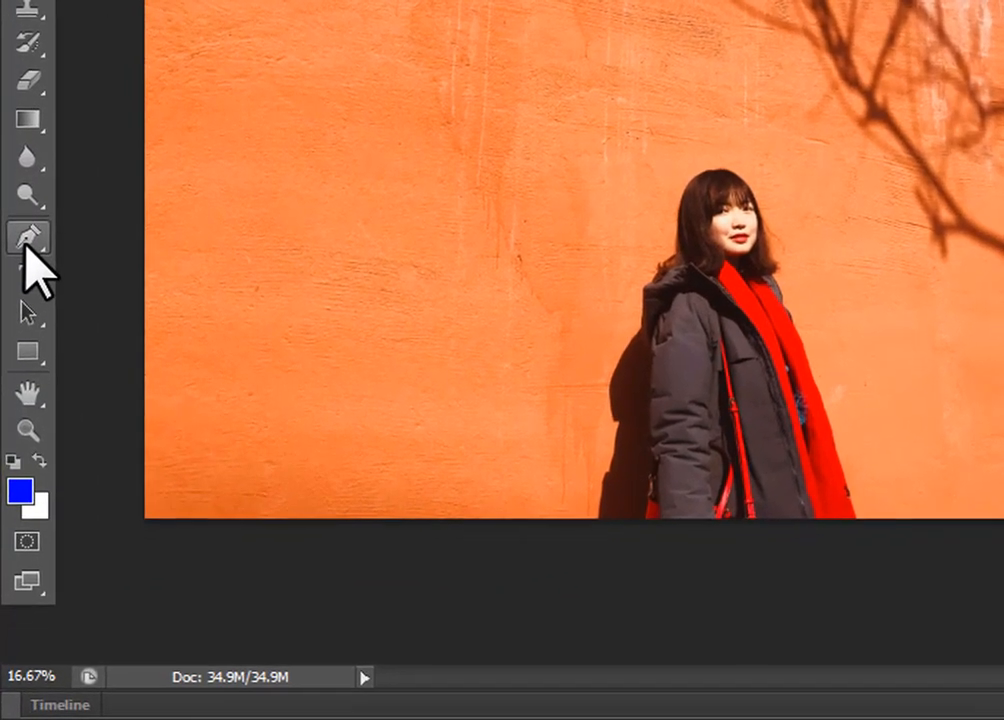
# Set the Pen tool to Shape mode with no fill and no stroke.
pyautogui.click(27, 240)
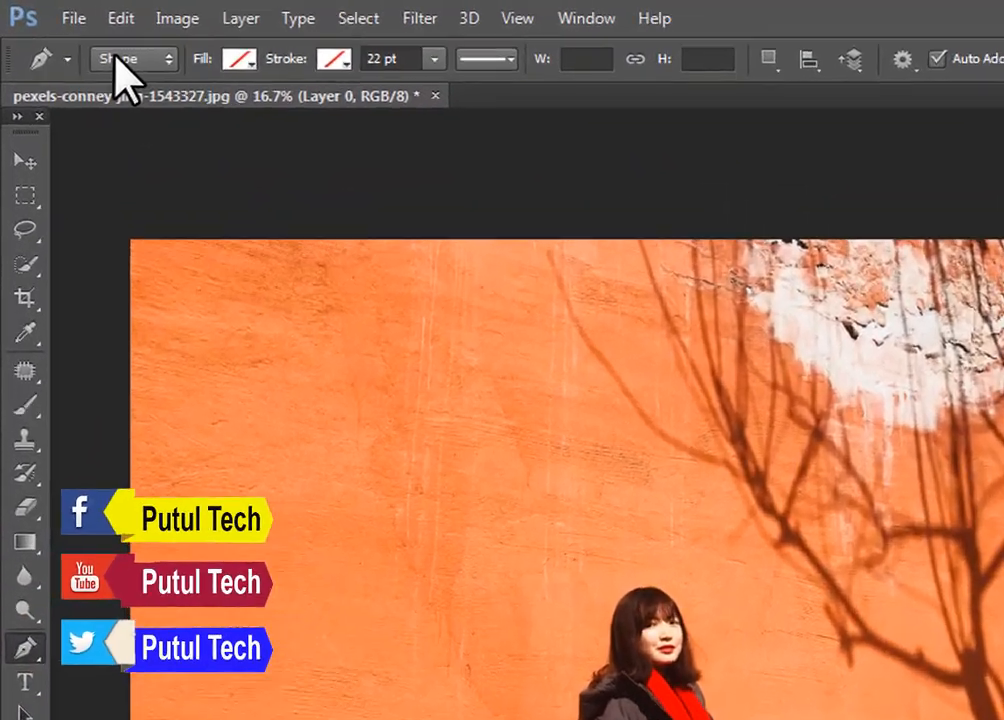
pyautogui.click(117, 59)
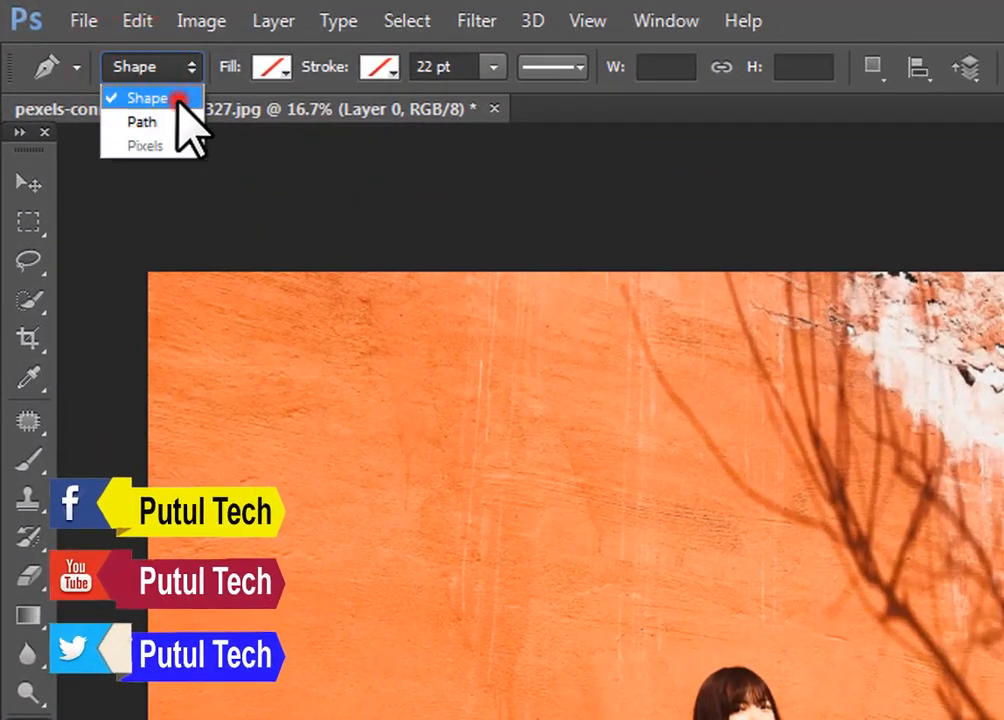
pyautogui.click(178, 97)
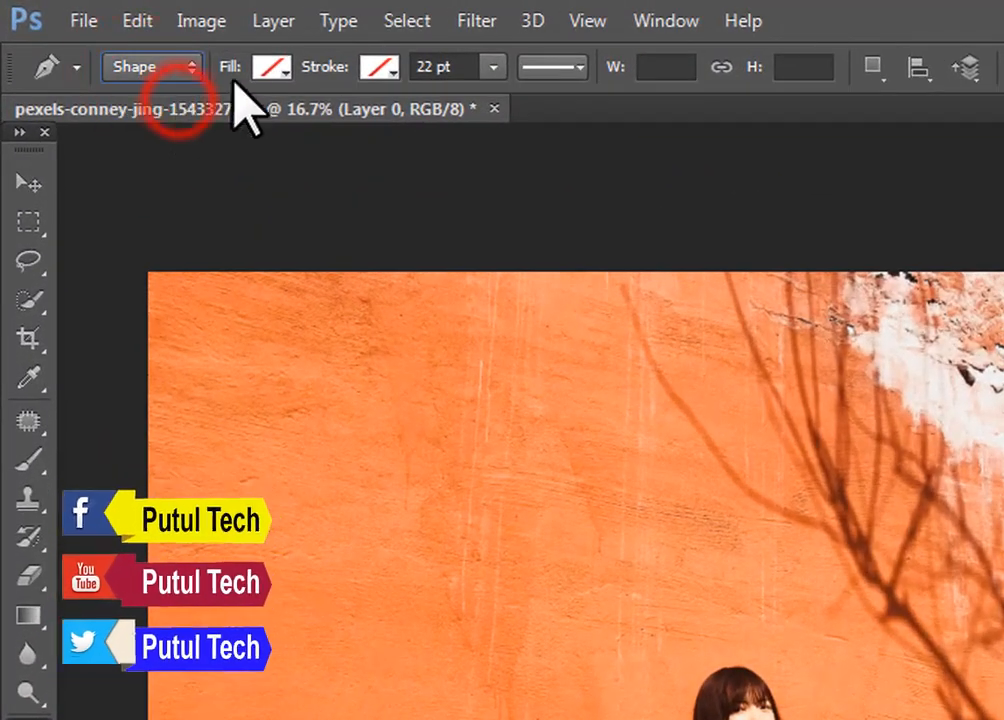
pyautogui.click(270, 67)
pyautogui.click(146, 124)
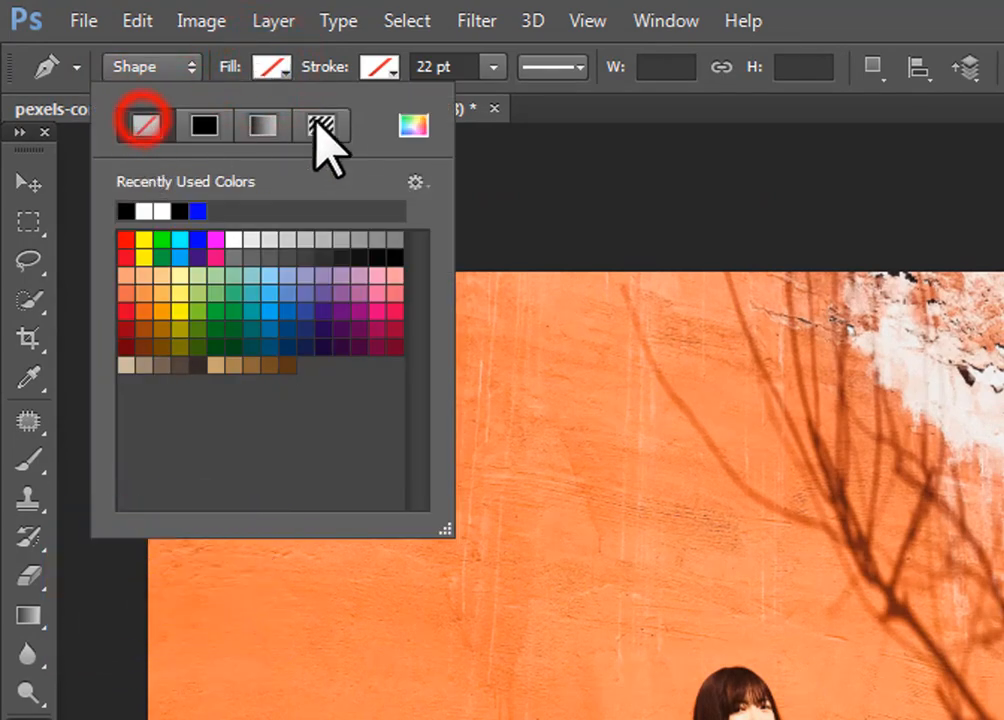
pyautogui.click(380, 67)
pyautogui.click(260, 126)
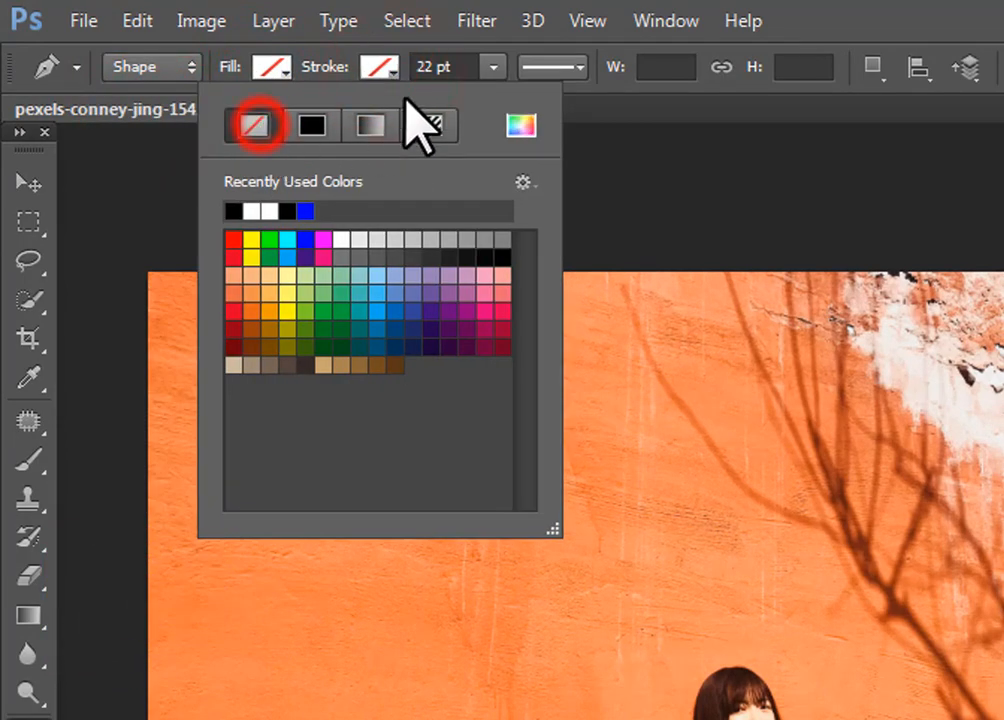
pyautogui.click(260, 126)
pyautogui.click(429, 68)
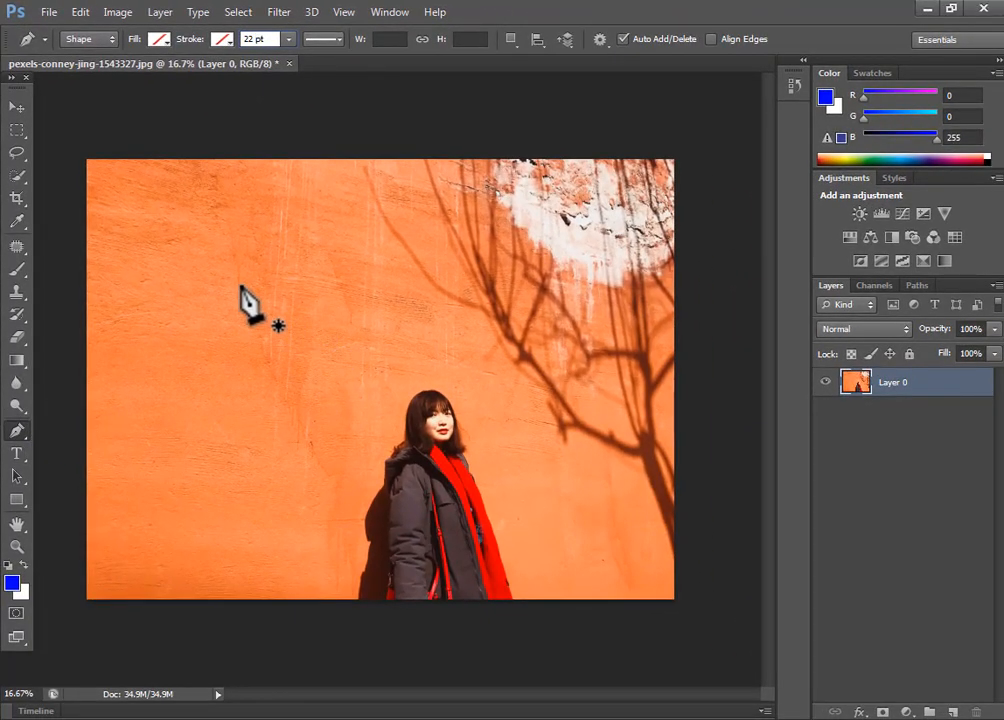
# Draw a closed triangular pen shape about 2424 by 2184 px, spanning the wall and crossing the woman's face and coat.
pyautogui.click(205, 549)
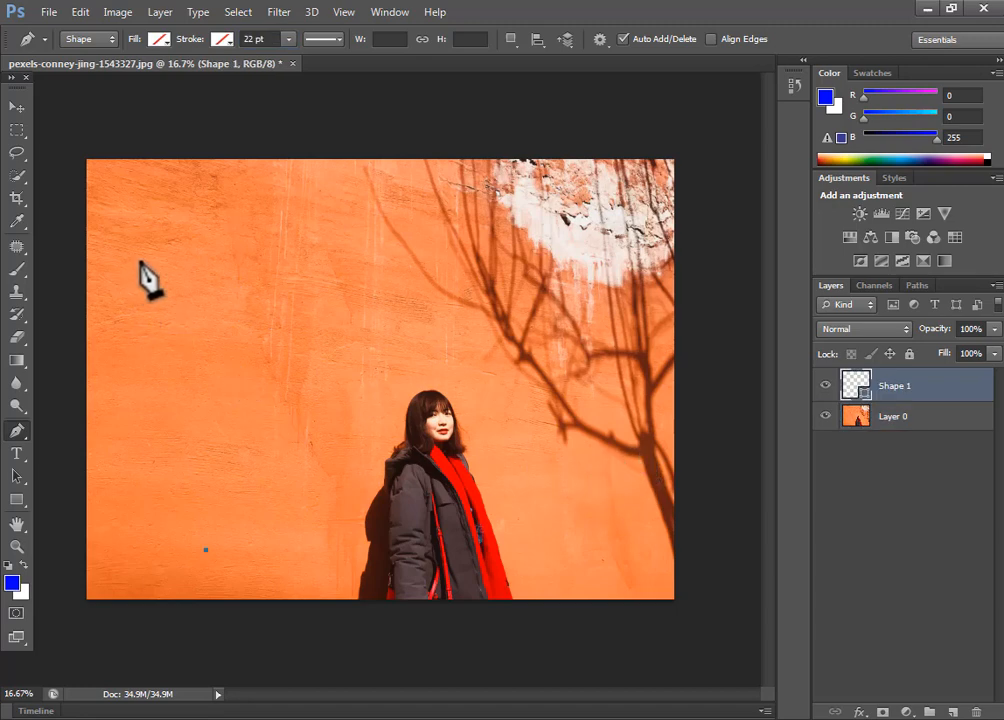
pyautogui.click(205, 232)
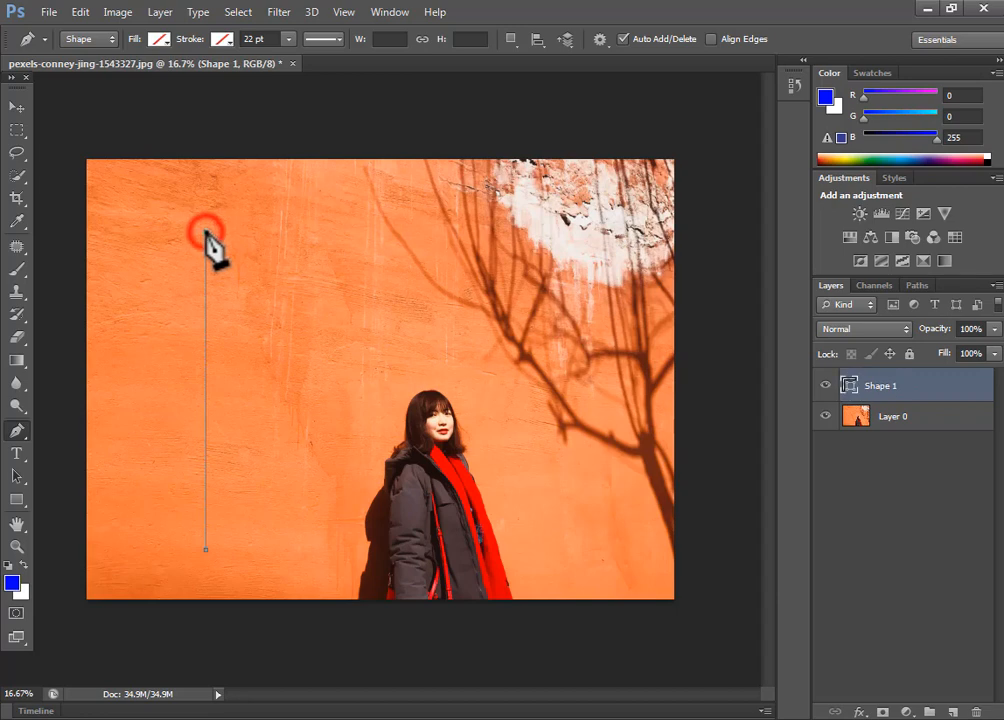
pyautogui.click(559, 518)
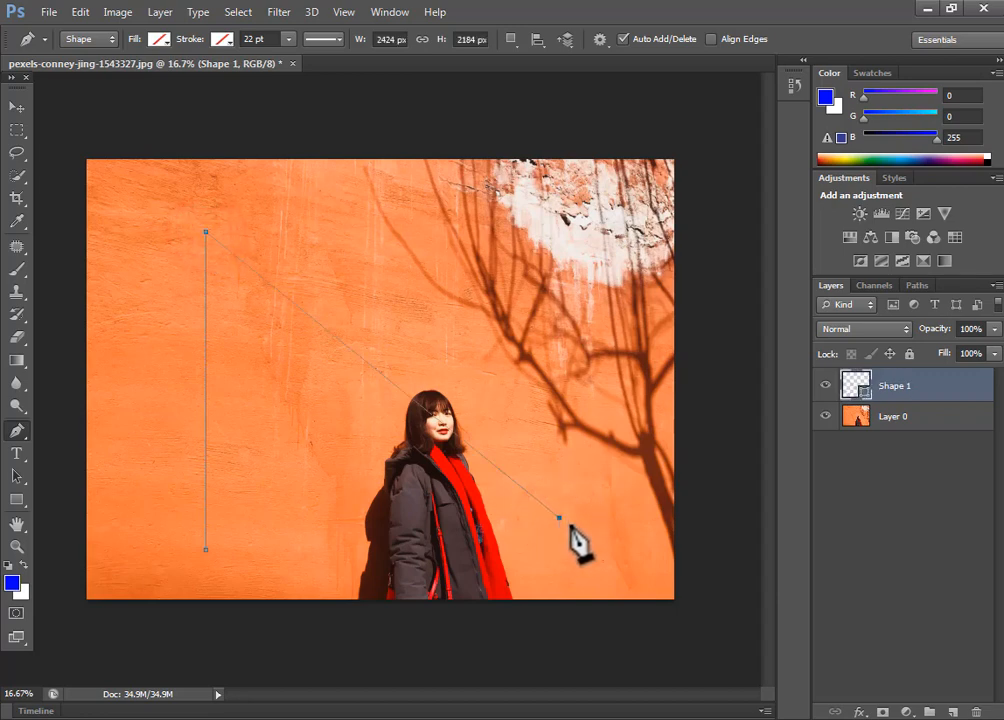
pyautogui.click(205, 549)
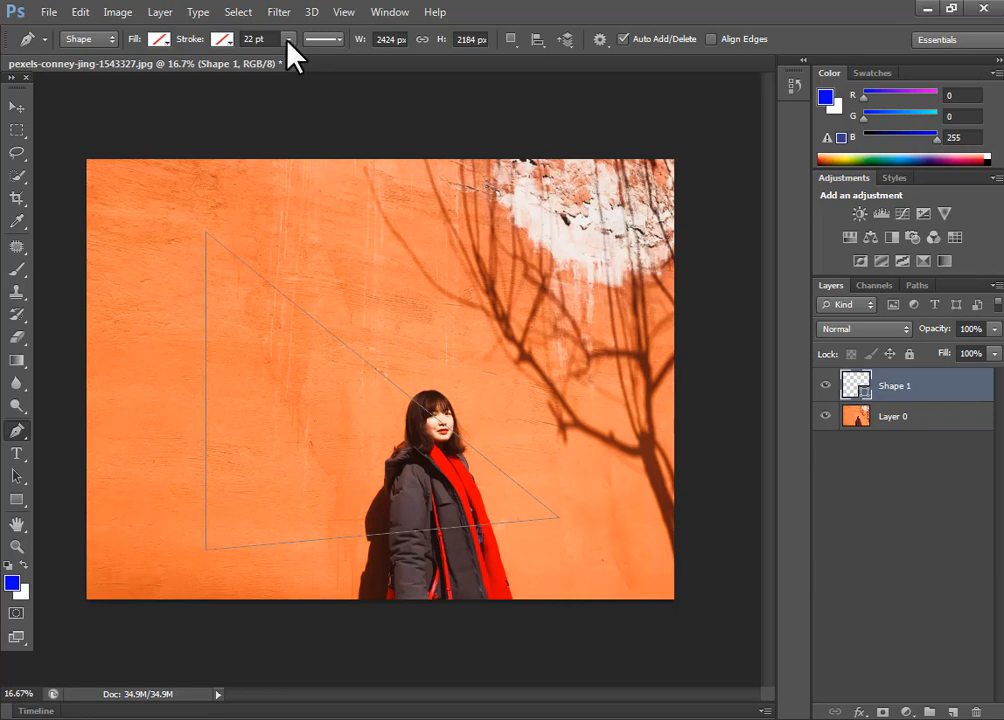
# Give the triangle shape a white stroke 33.83 pt wide.
pyautogui.moveTo(288, 38)
pyautogui.mouseDown()
pyautogui.moveTo(291, 58)
pyautogui.moveTo(318, 63)
pyautogui.moveTo(302, 64)
pyautogui.mouseUp()
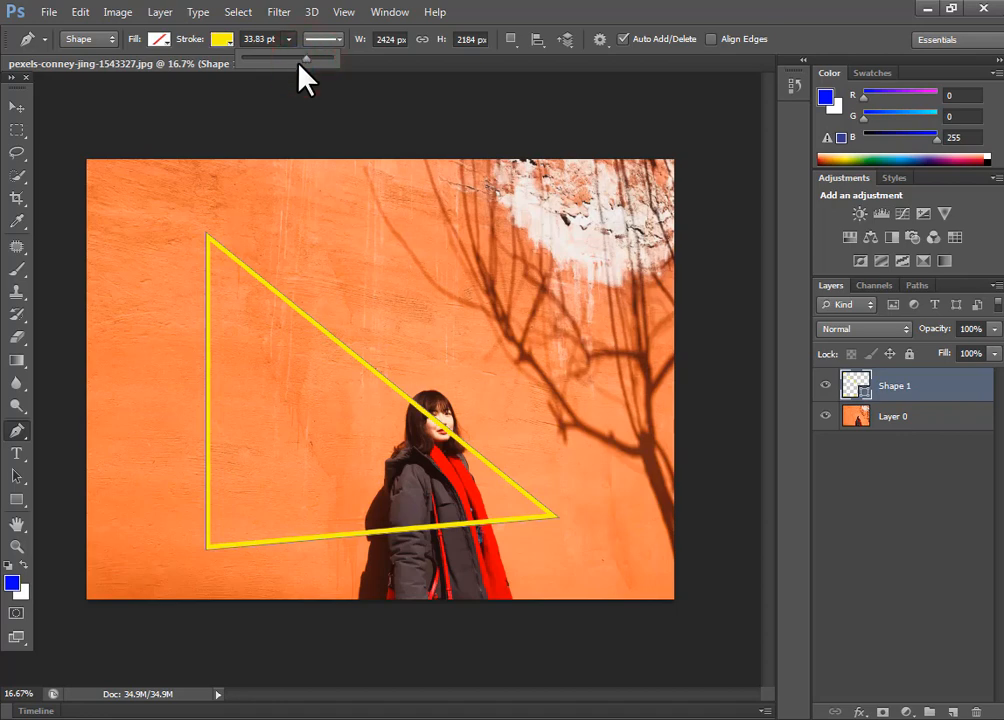
pyautogui.click(222, 40)
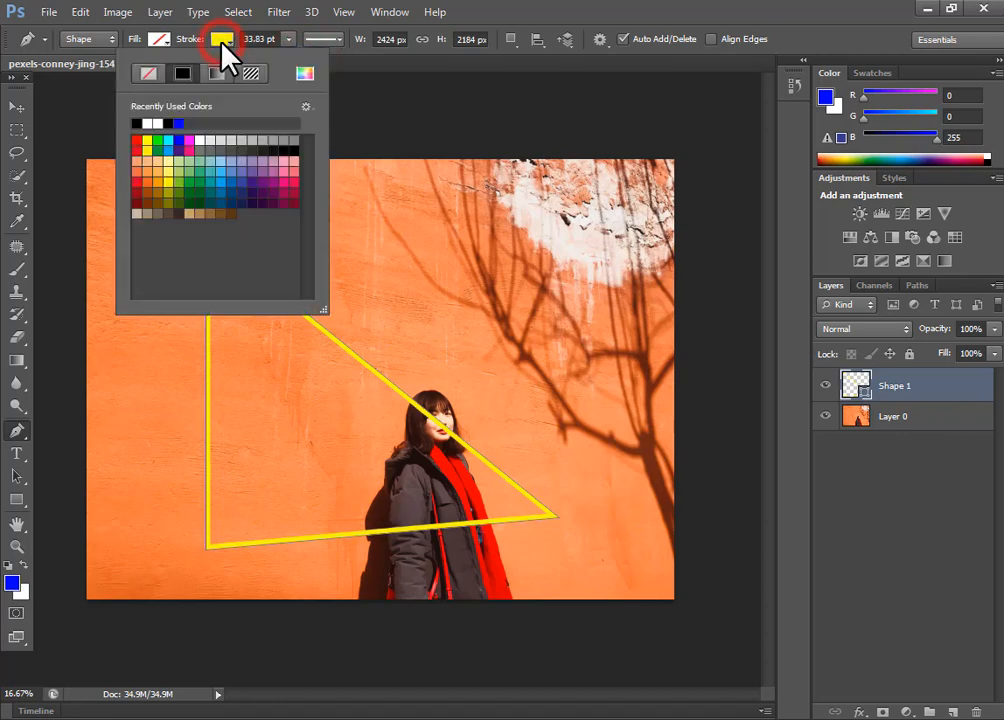
pyautogui.click(148, 123)
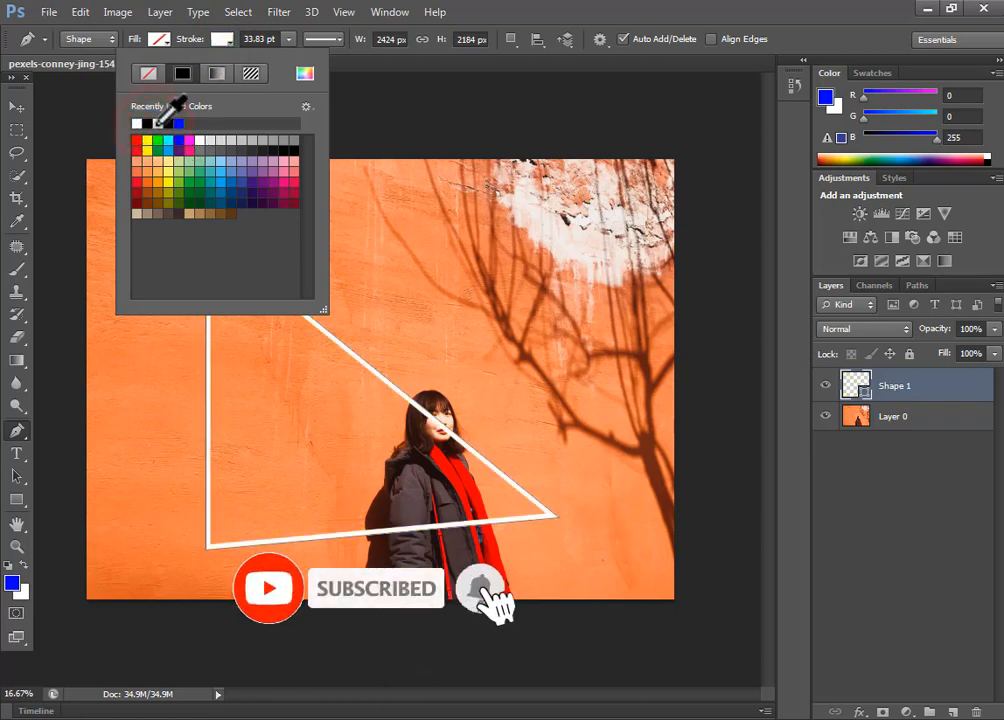
pyautogui.click(16, 106)
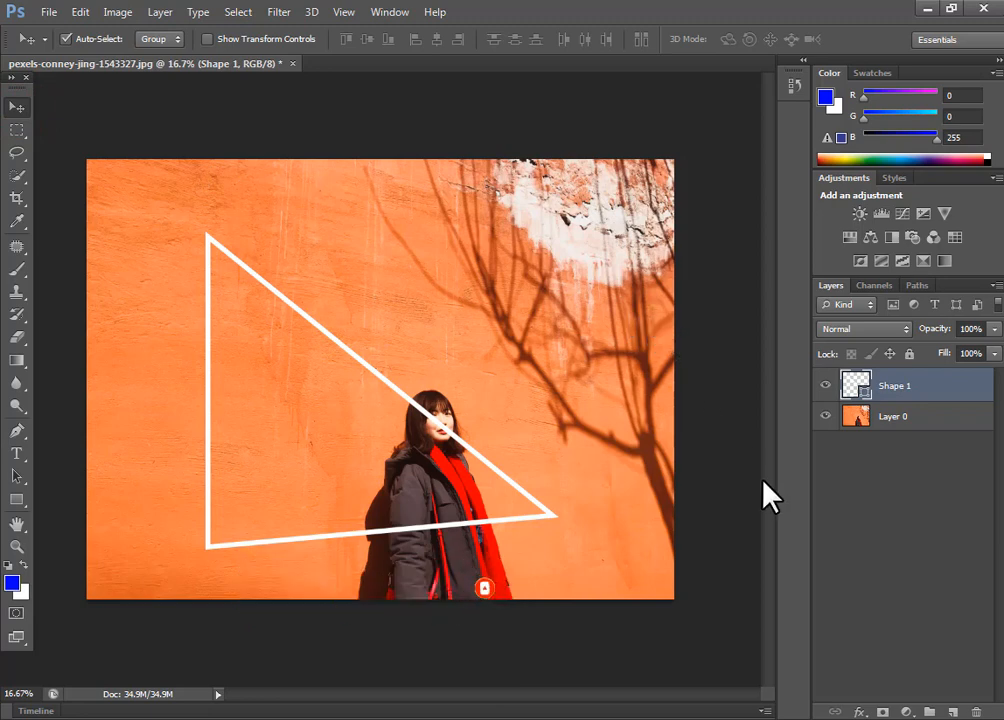
# Add an Outer Glow effect to the Shape 1 layer through its blending options.
pyautogui.rightClick(911, 395)
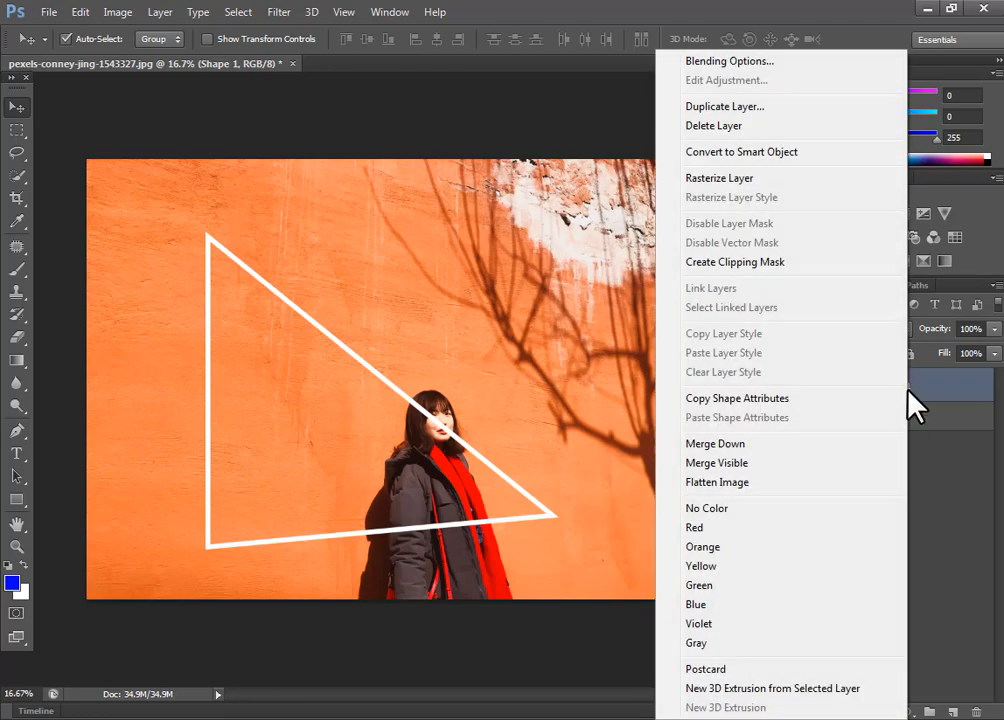
pyautogui.click(732, 62)
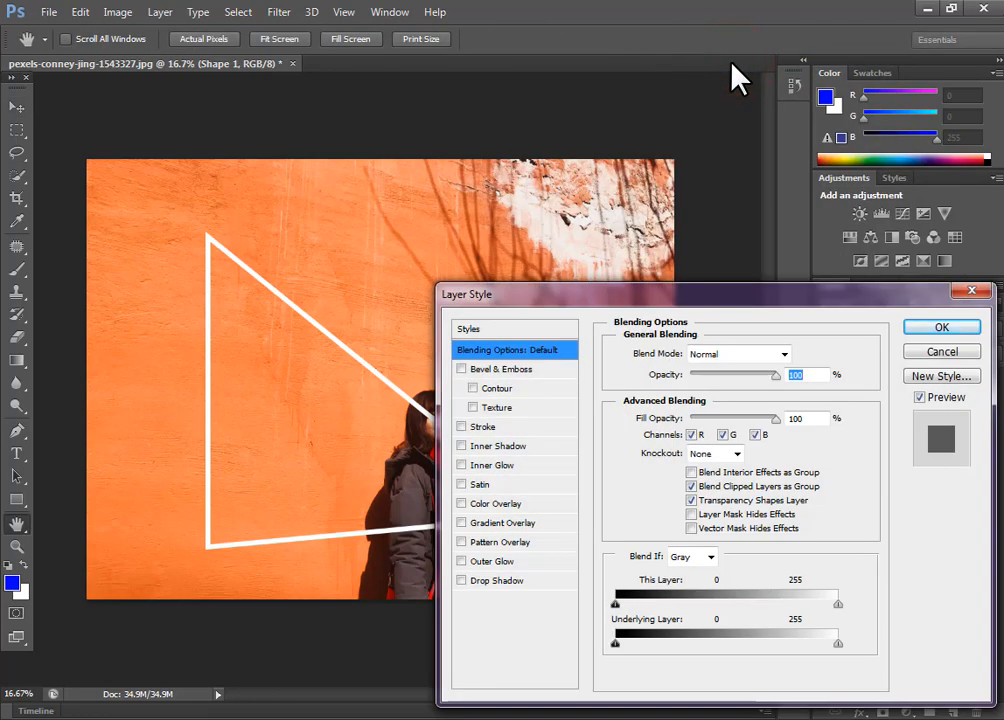
pyautogui.moveTo(699, 293); pyautogui.dragTo(541, 53)
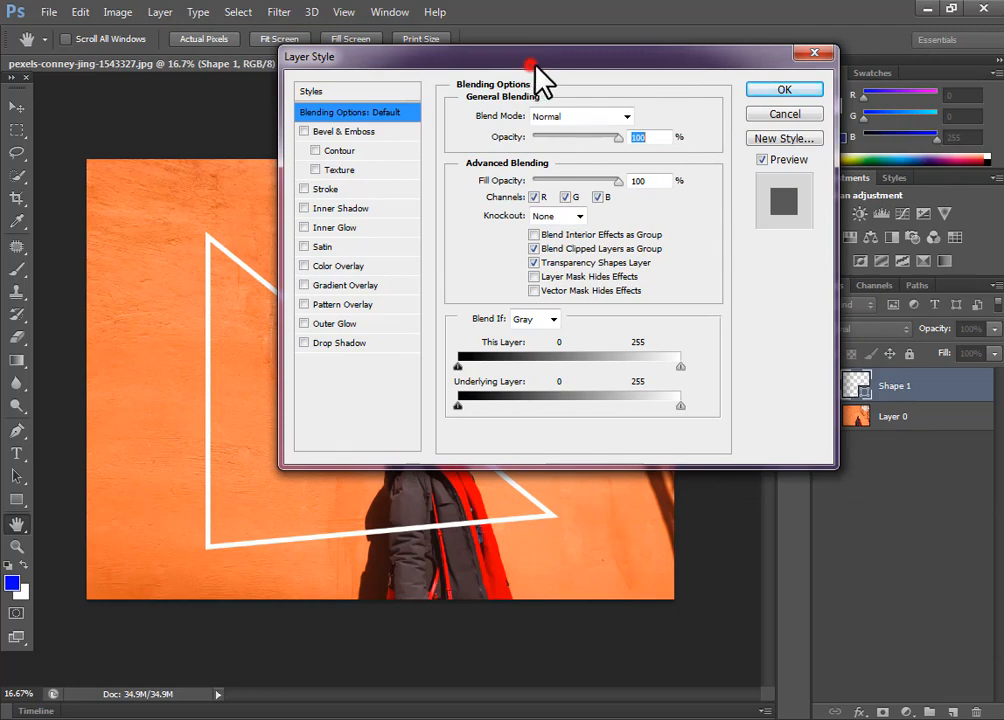
pyautogui.moveTo(536, 63); pyautogui.dragTo(692, 263)
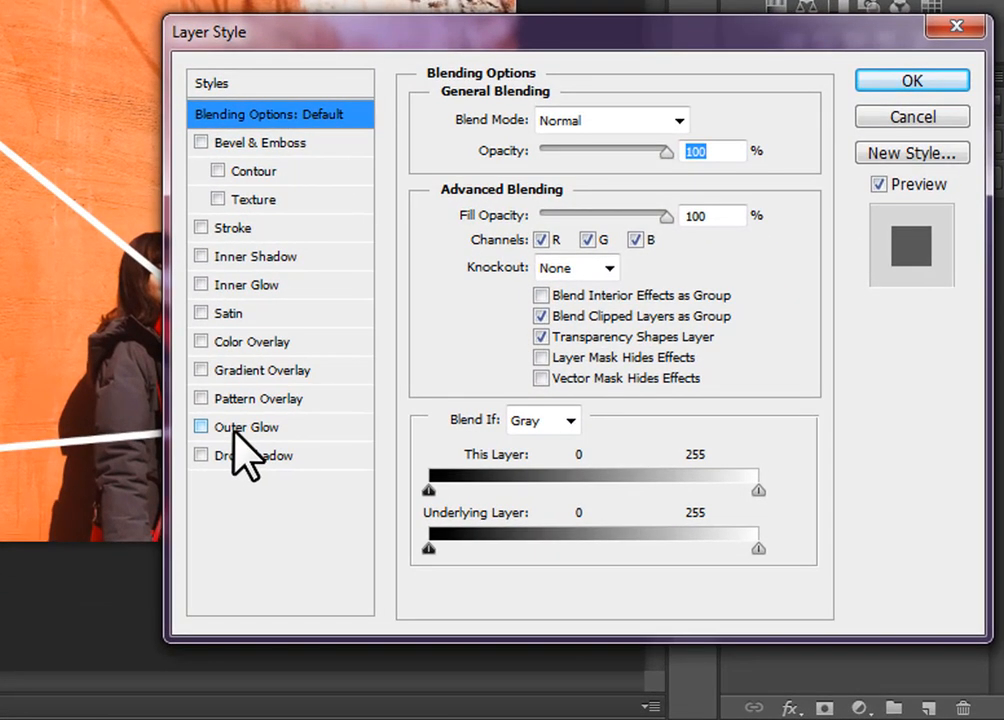
pyautogui.click(234, 430)
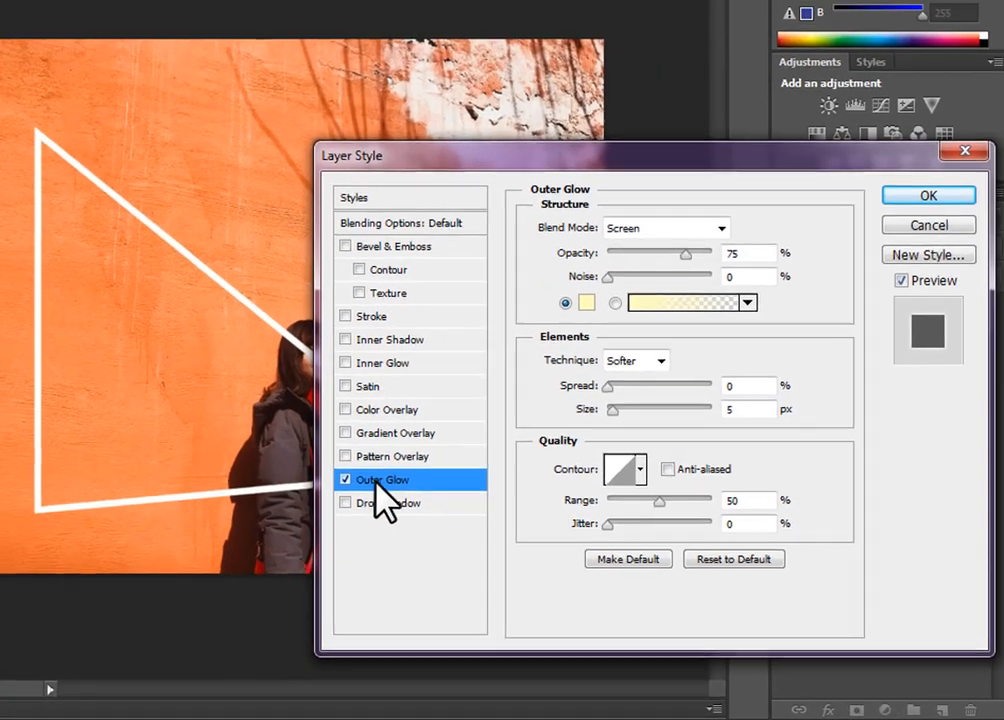
# Set the outer glow colour to a bright pinkish red with a hue of 343°.
pyautogui.click(588, 306)
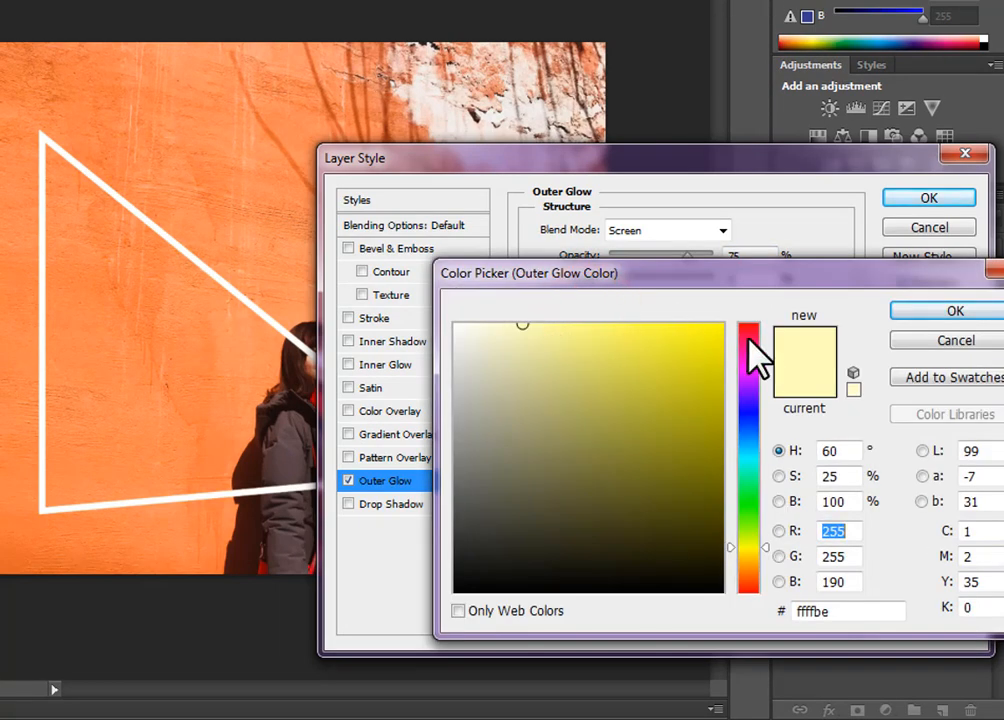
pyautogui.click(749, 336)
pyautogui.click(710, 366)
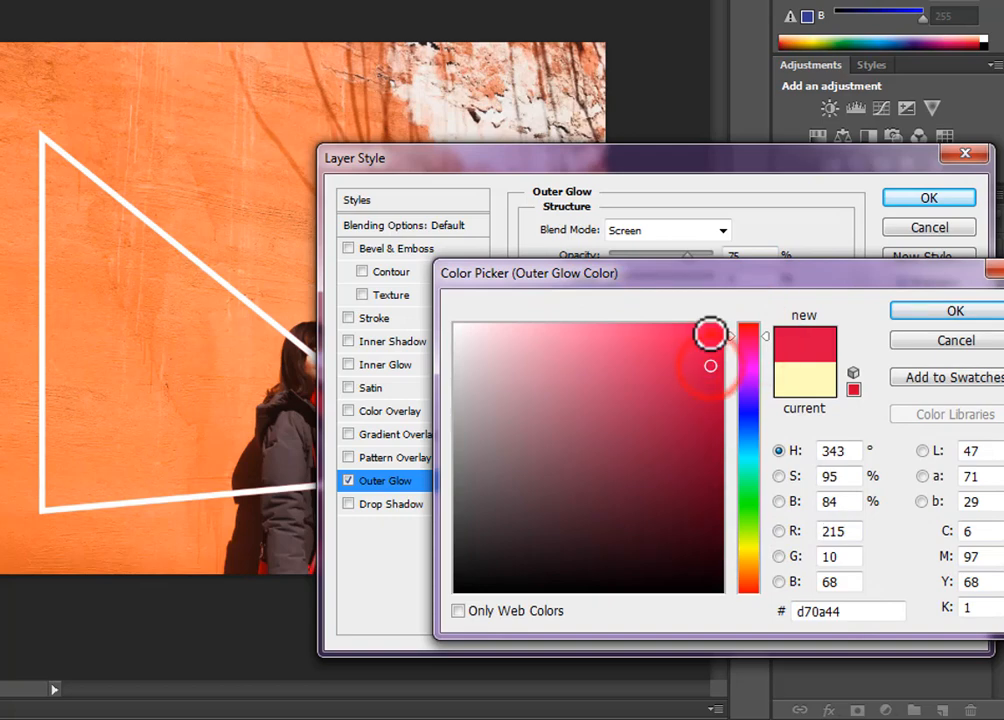
pyautogui.click(710, 333)
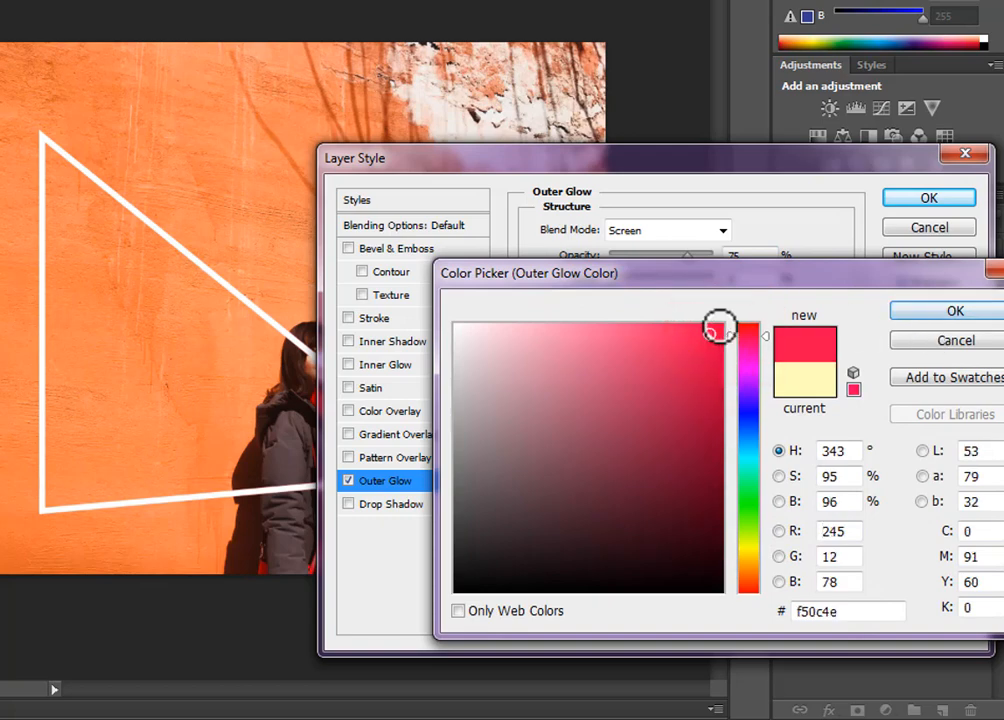
pyautogui.click(719, 327)
pyautogui.click(915, 313)
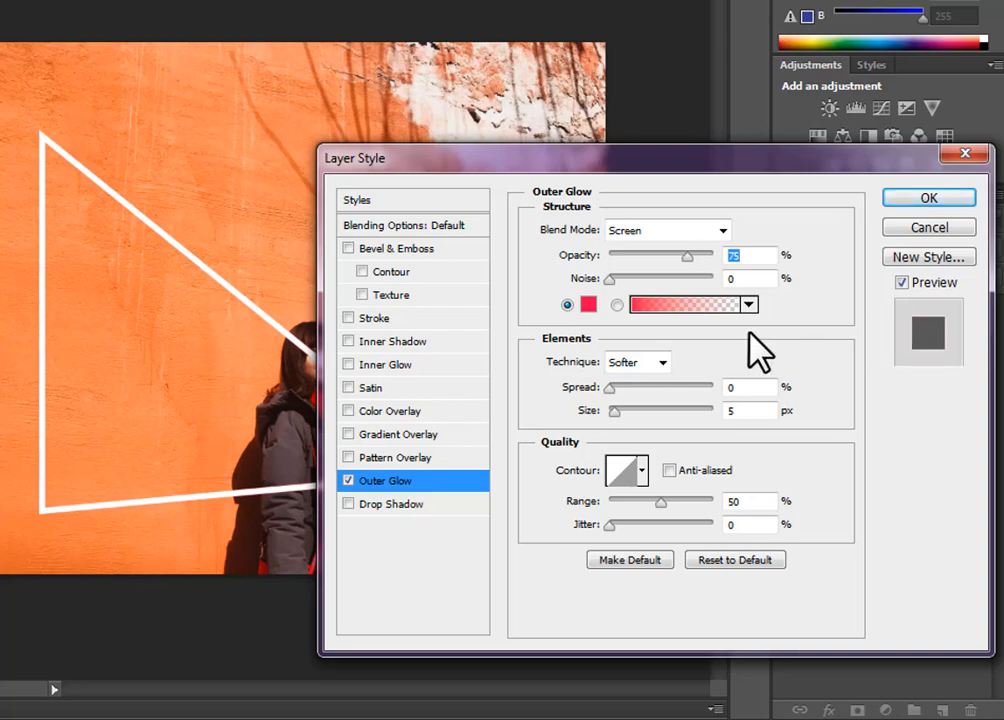
# Set the outer glow's blend mode to Normal and its opacity to 100%.
pyautogui.click(640, 228)
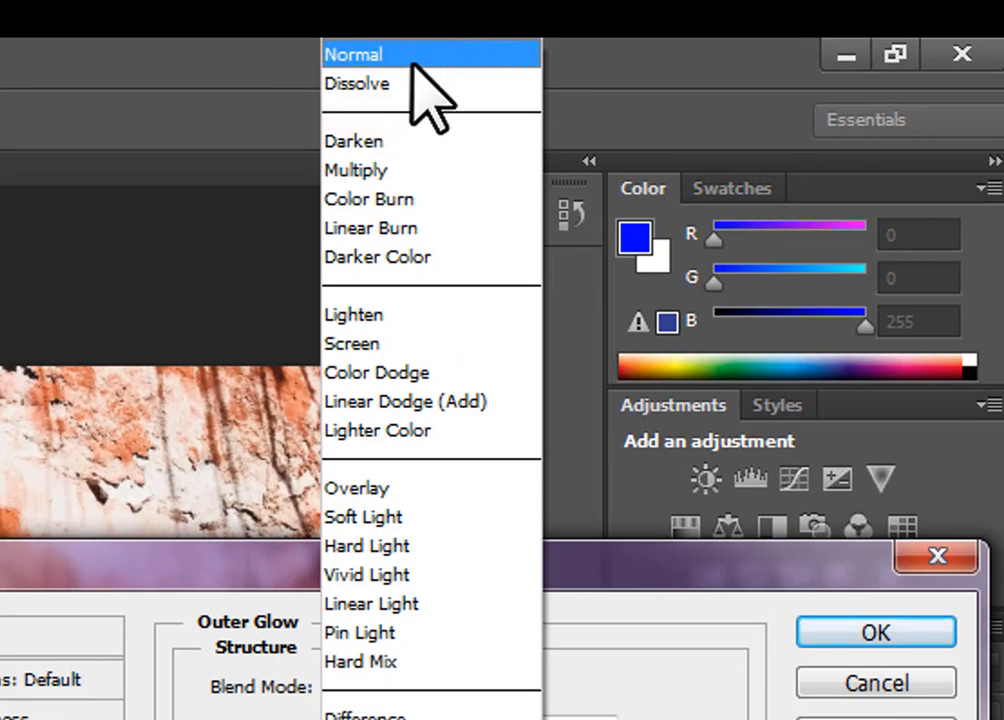
pyautogui.click(410, 58)
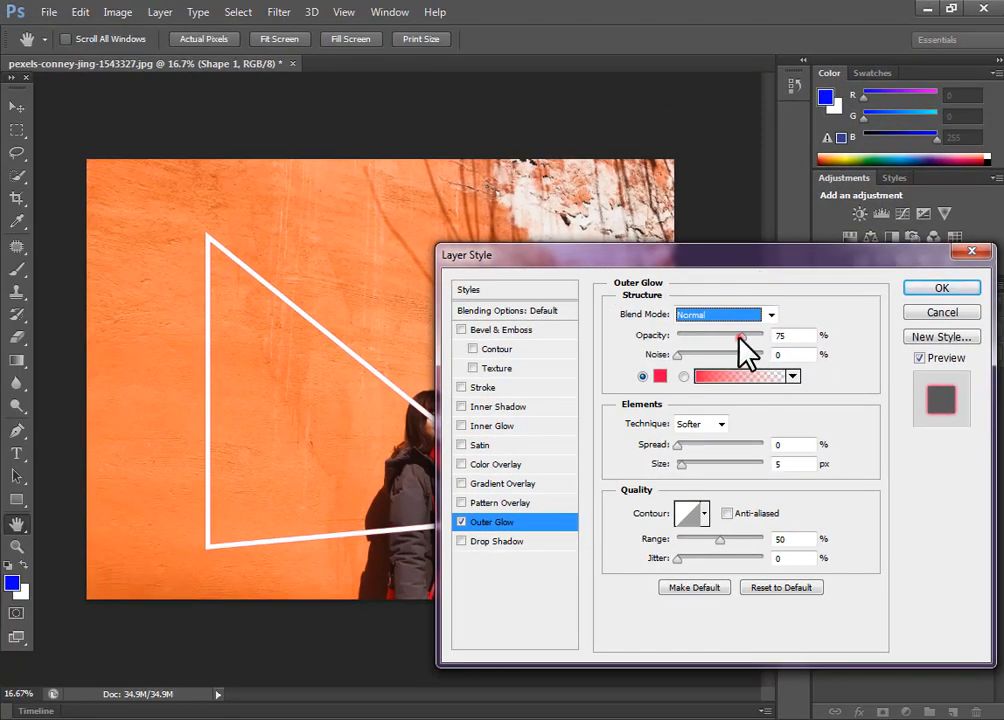
pyautogui.moveTo(742, 336); pyautogui.dragTo(762, 337)
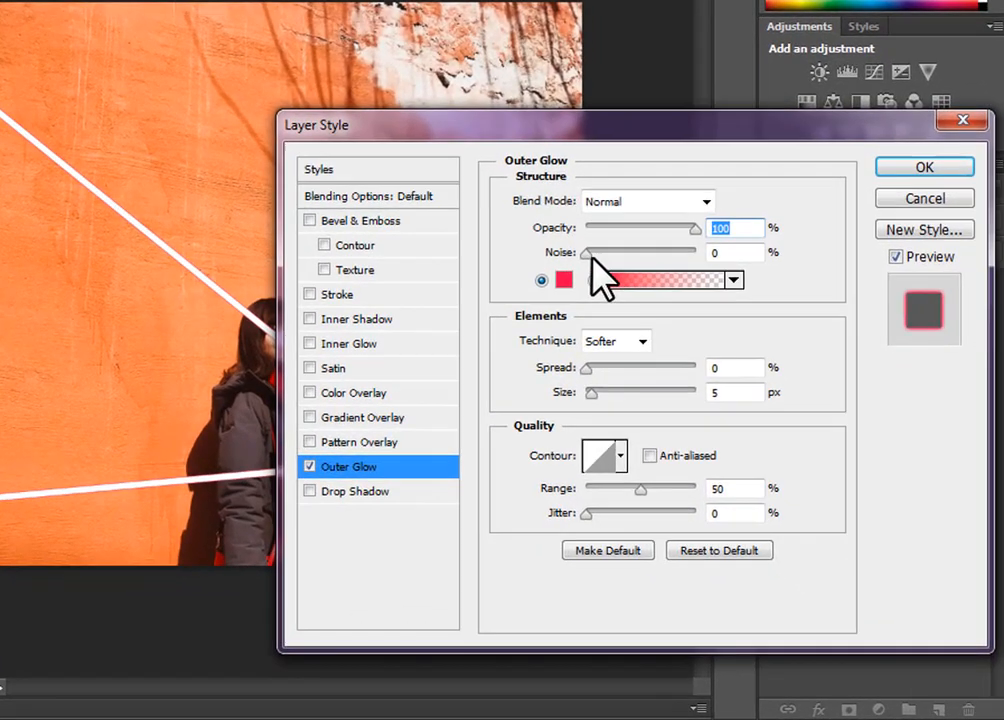
# Set the outer glow's noise to 30%, its spread to 31% and its size to 111 px.
pyautogui.moveTo(681, 355); pyautogui.dragTo(691, 356)
pyautogui.moveTo(604, 263)
pyautogui.mouseDown()
pyautogui.moveTo(639, 262)
pyautogui.moveTo(617, 260)
pyautogui.mouseUp()
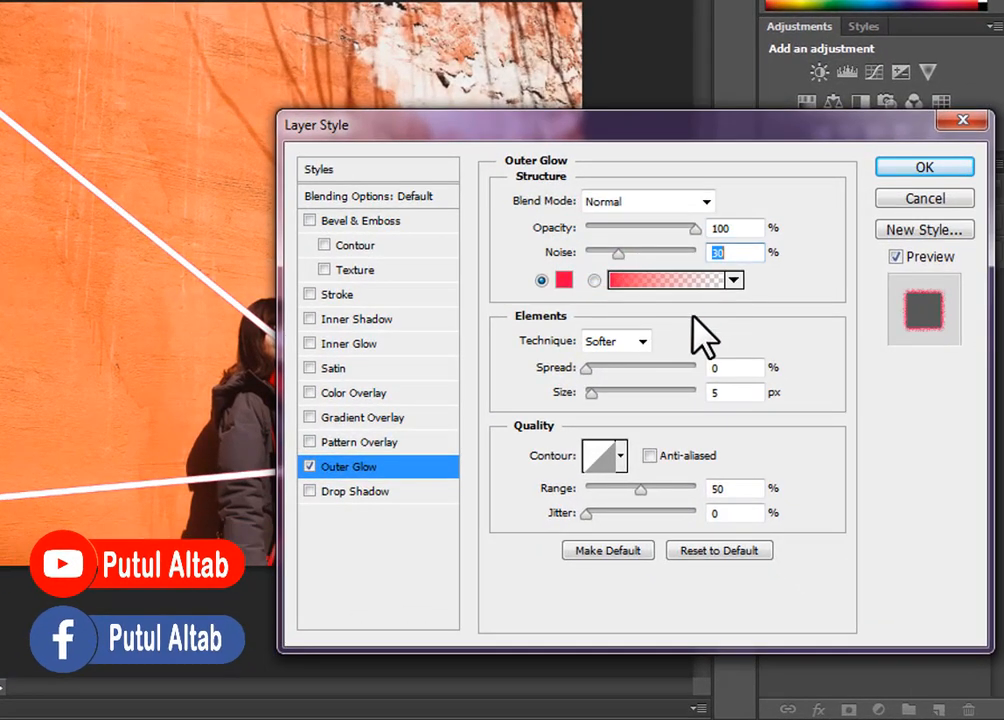
pyautogui.moveTo(592, 368); pyautogui.dragTo(660, 391)
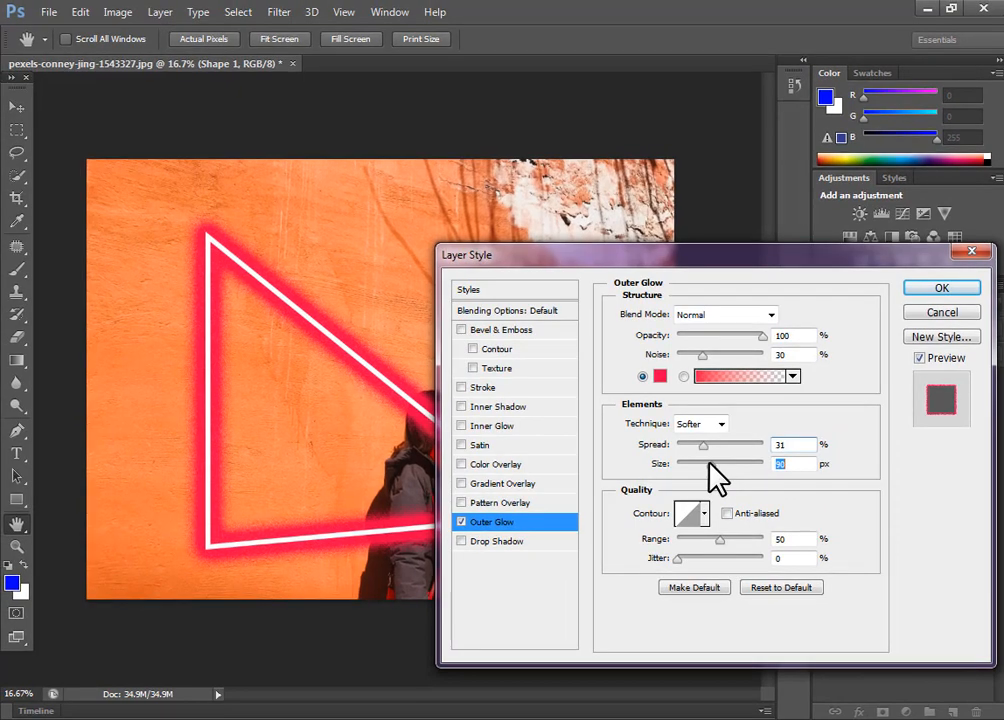
pyautogui.moveTo(709, 462); pyautogui.dragTo(706, 462)
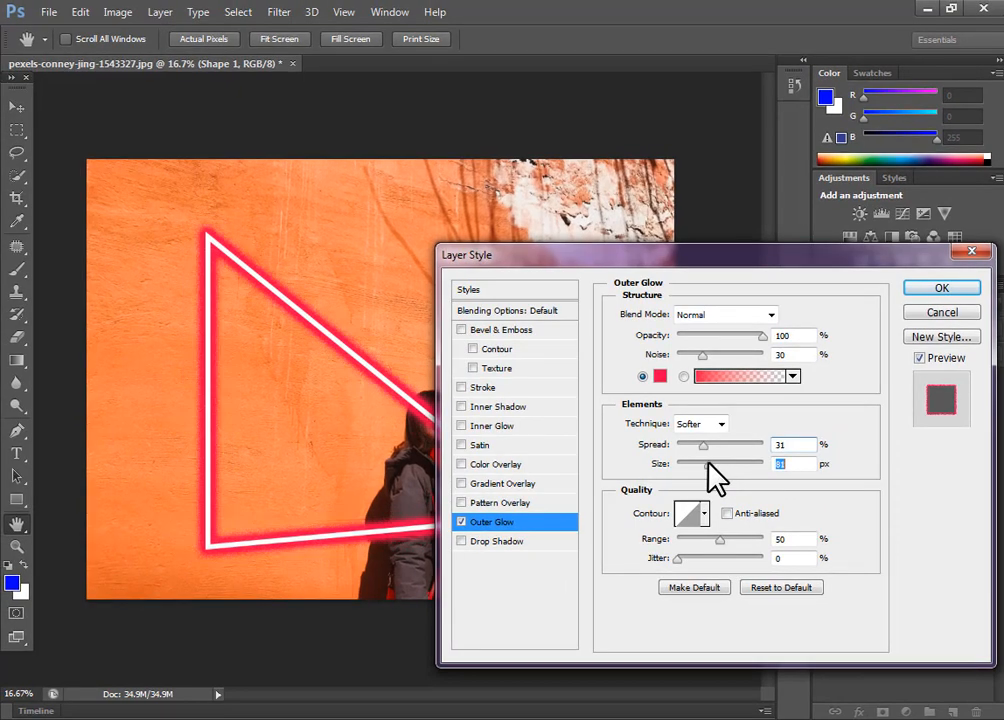
pyautogui.moveTo(706, 253); pyautogui.dragTo(778, 242)
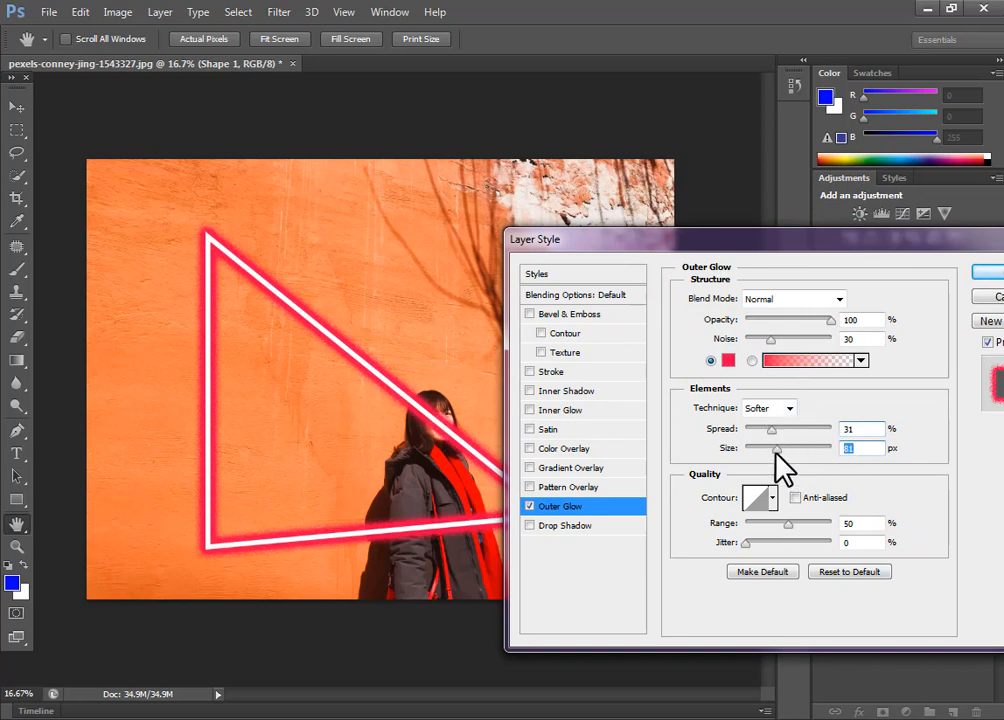
pyautogui.moveTo(784, 455); pyautogui.dragTo(791, 456)
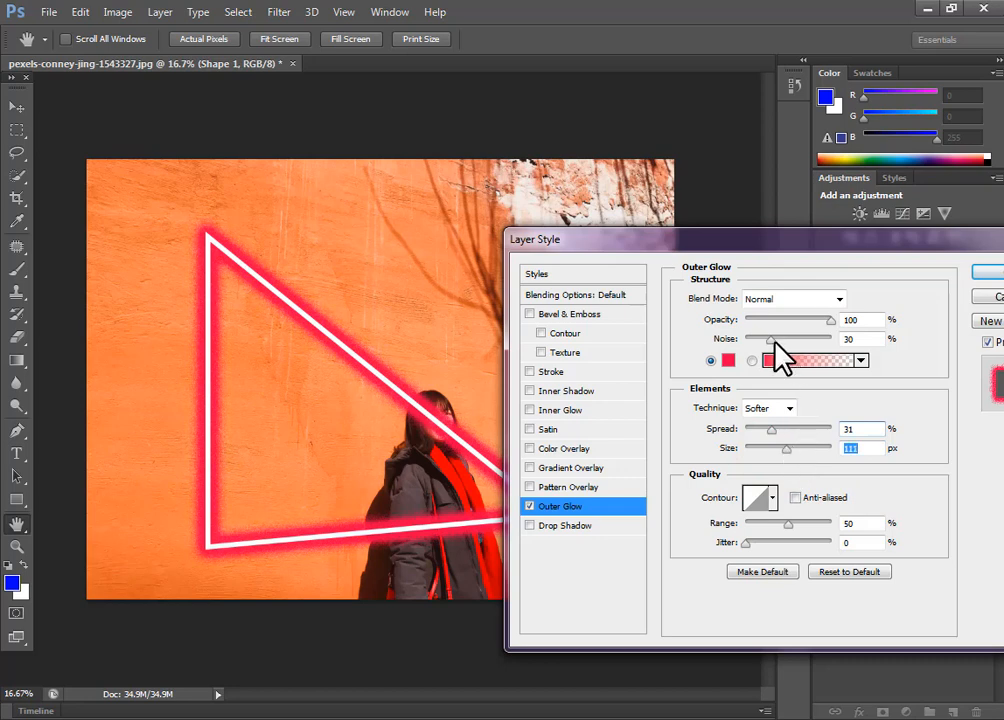
# Reduce the outer glow's noise to 6% and apply the layer style.
pyautogui.moveTo(771, 341); pyautogui.dragTo(727, 337)
pyautogui.moveTo(813, 238); pyautogui.dragTo(755, 228)
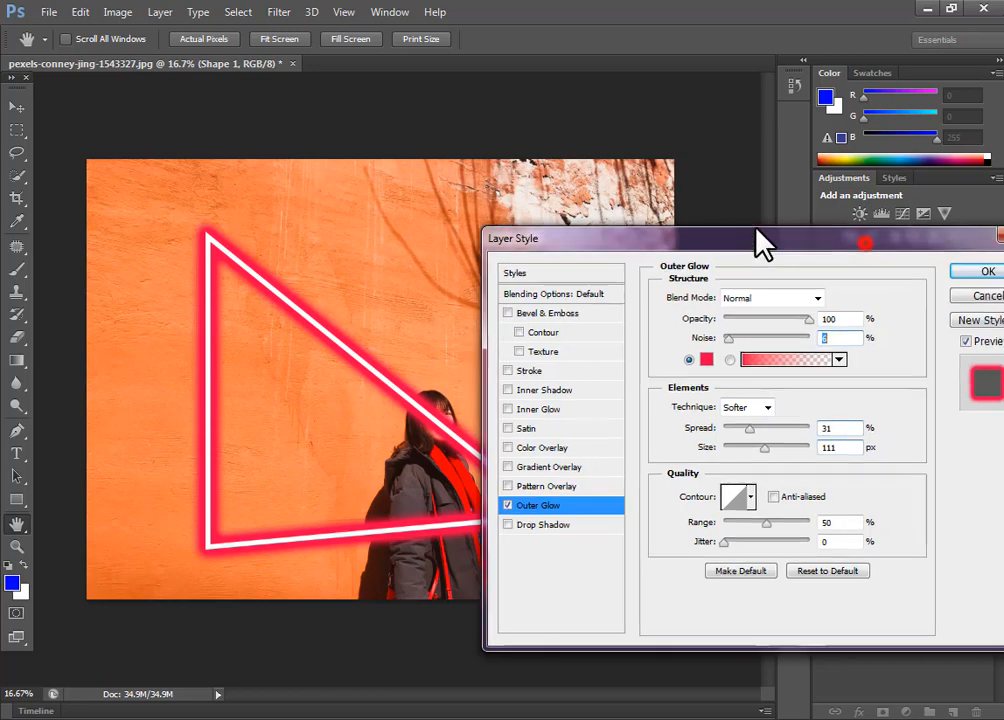
pyautogui.click(873, 256)
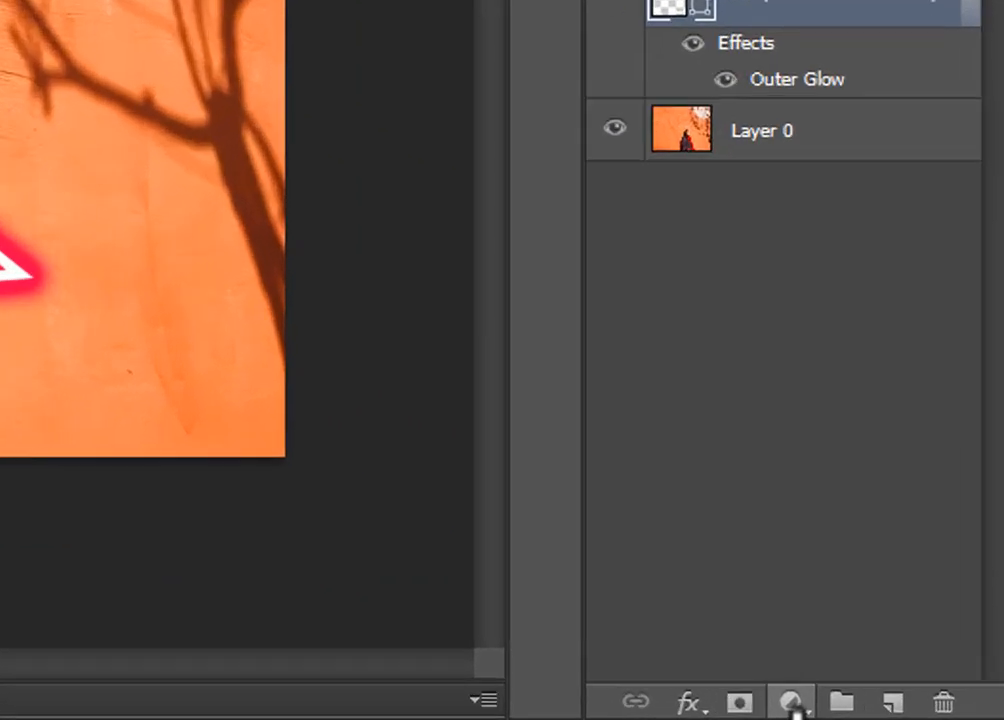
# Add an unclipped Hue/Saturation adjustment layer above the triangle shape and raise its saturation to +36.
pyautogui.click(906, 712)
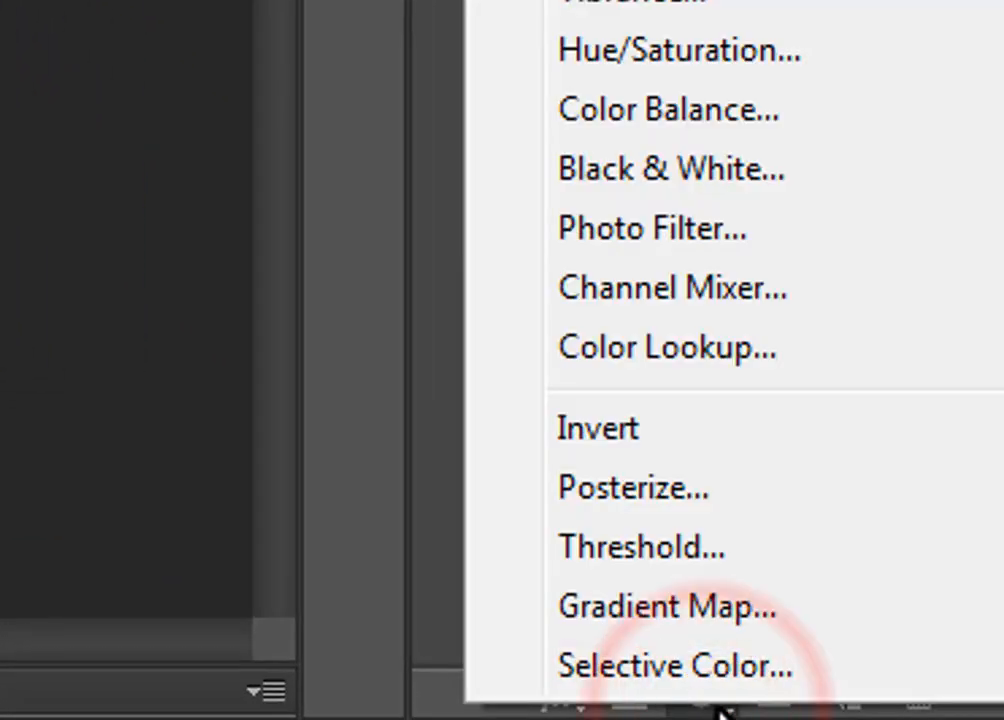
pyautogui.click(654, 56)
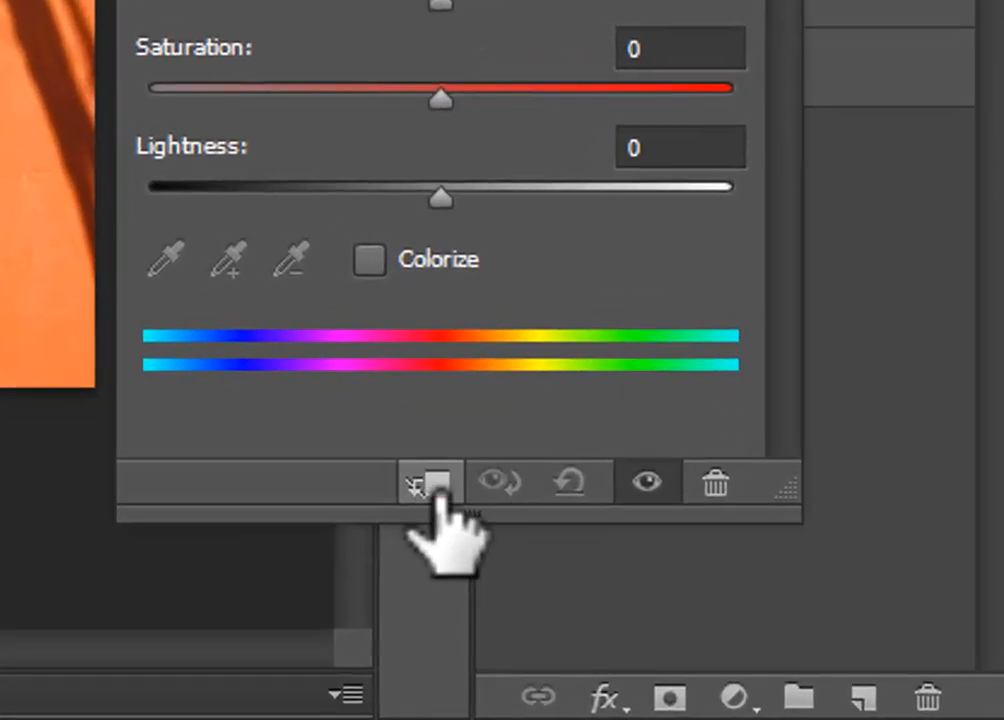
pyautogui.click(438, 490)
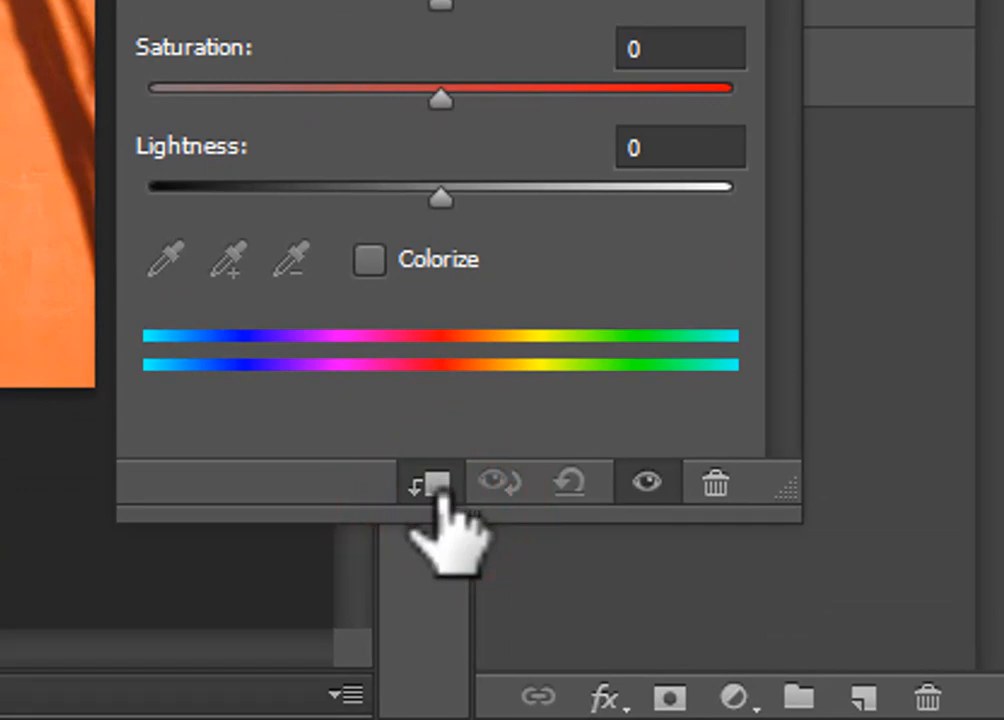
pyautogui.click(432, 485)
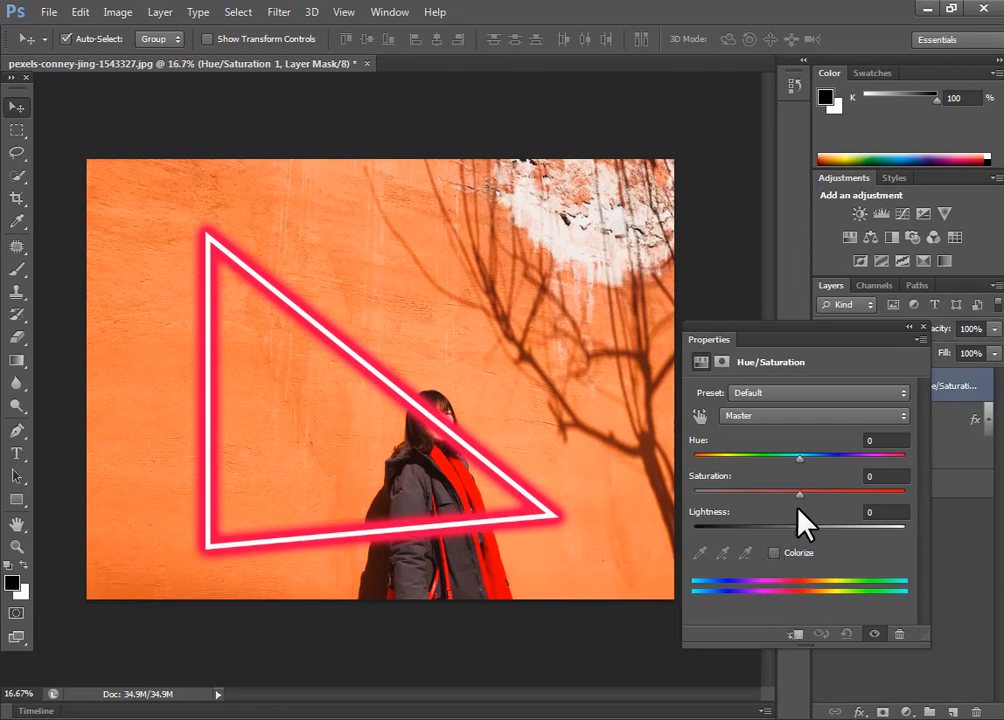
pyautogui.moveTo(799, 493); pyautogui.dragTo(854, 500)
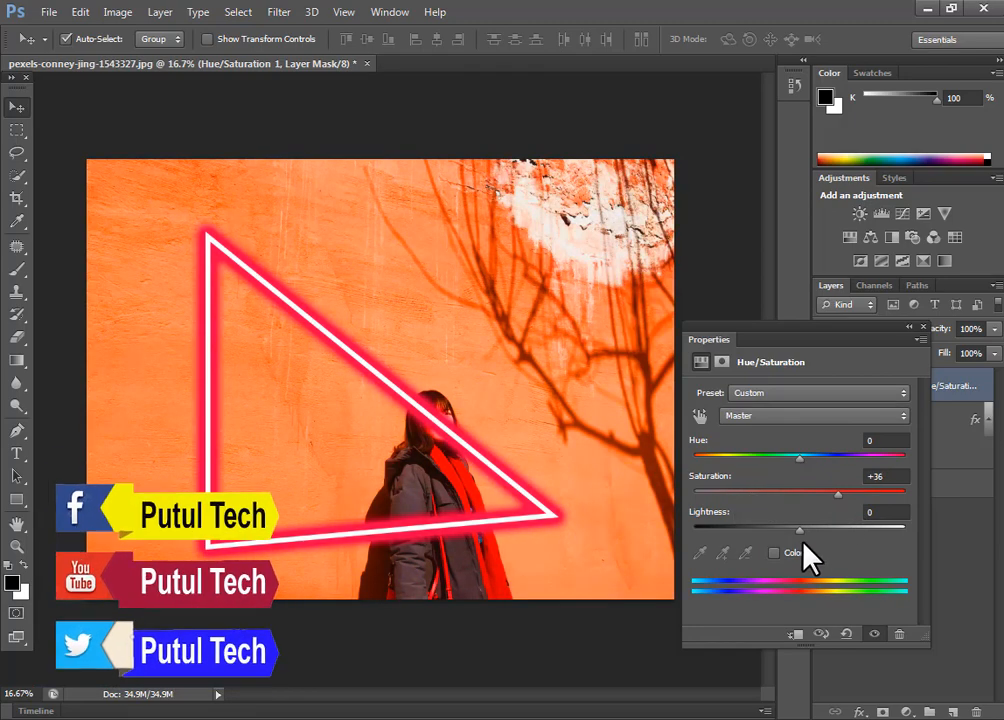
# Try colorizing the image with a hue of 286 and a saturation of 48, and turn the colorizing back off.
pyautogui.click(774, 553)
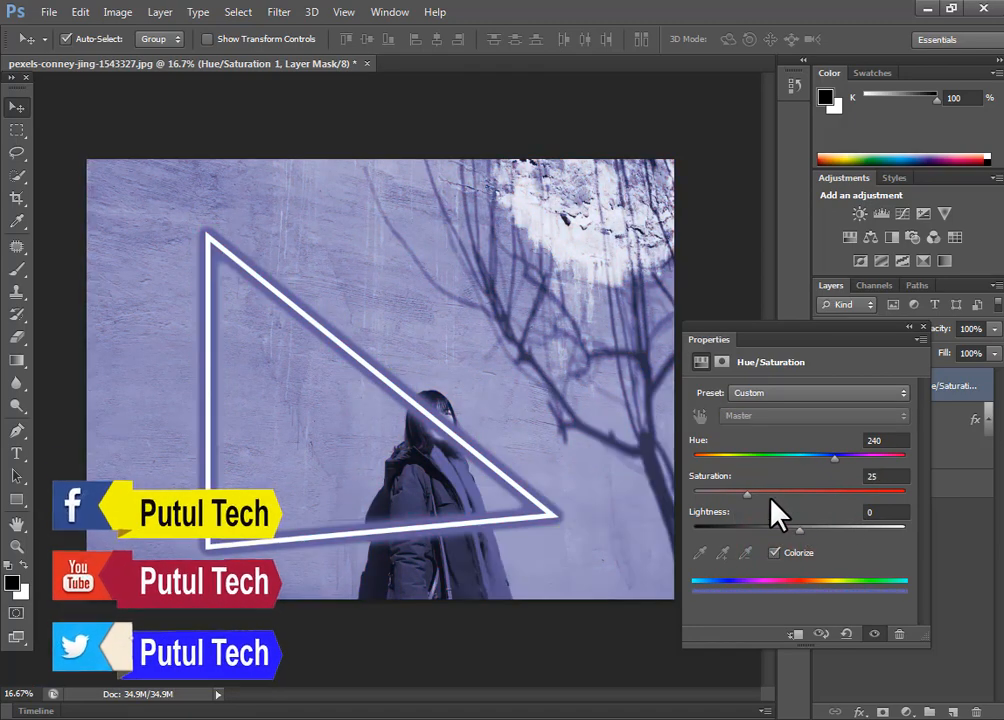
pyautogui.moveTo(747, 493); pyautogui.dragTo(794, 493)
pyautogui.moveTo(833, 459); pyautogui.dragTo(866, 468)
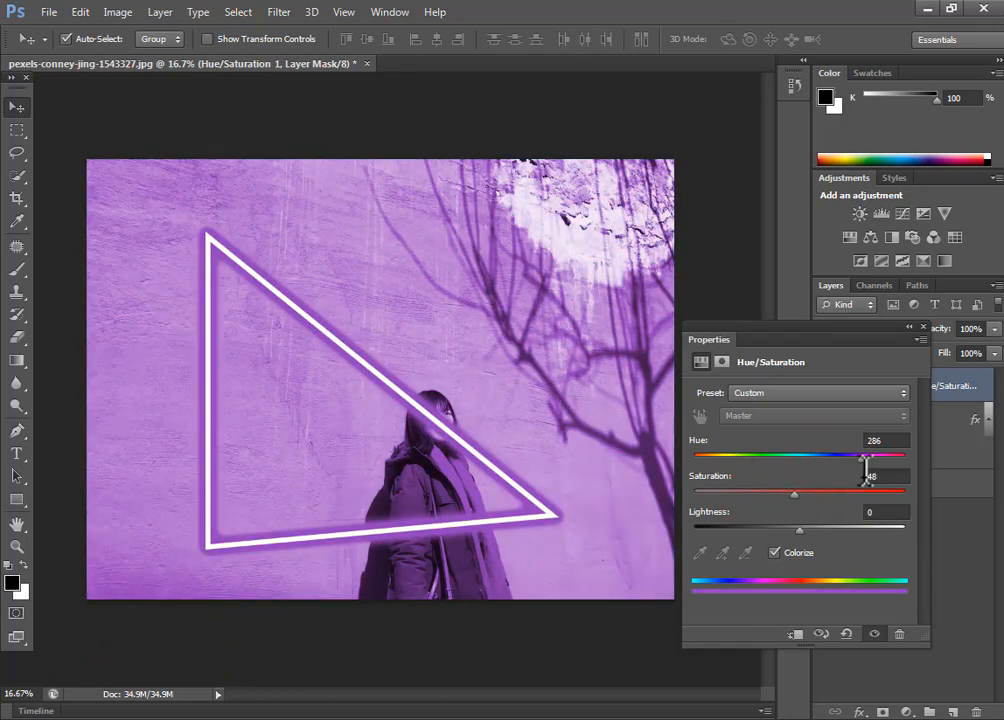
pyautogui.click(775, 553)
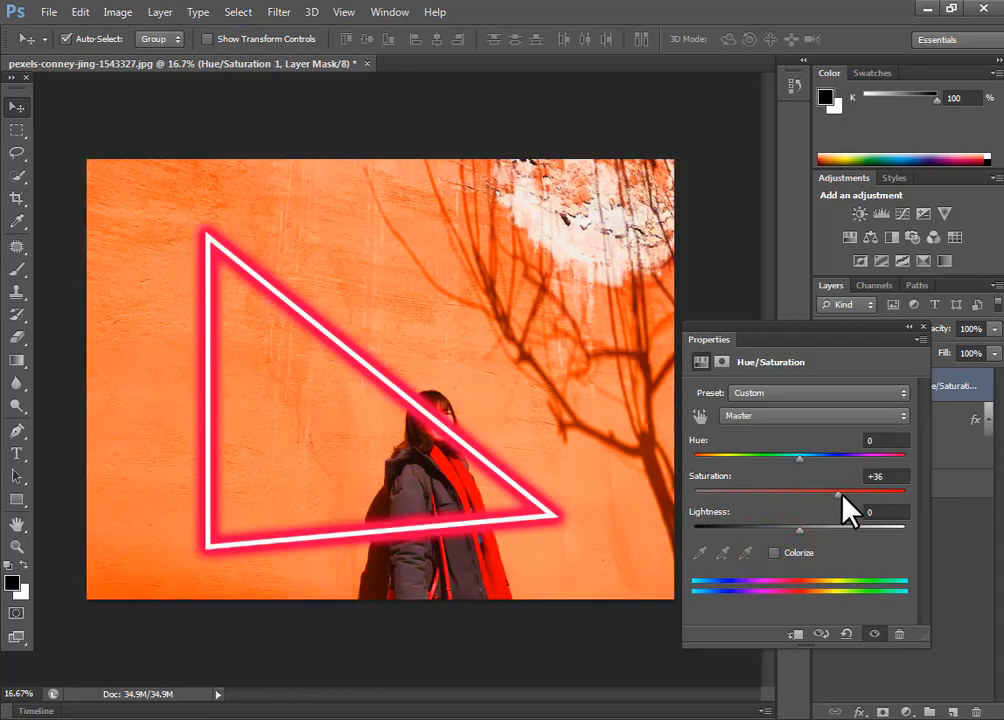
# Fine-tune the saturation, close the Hue/Saturation properties and collapse the Shape 1 layer's effects list.
pyautogui.moveTo(840, 495)
pyautogui.mouseDown()
pyautogui.moveTo(737, 492)
pyautogui.moveTo(841, 495)
pyautogui.mouseUp()
pyautogui.click(923, 328)
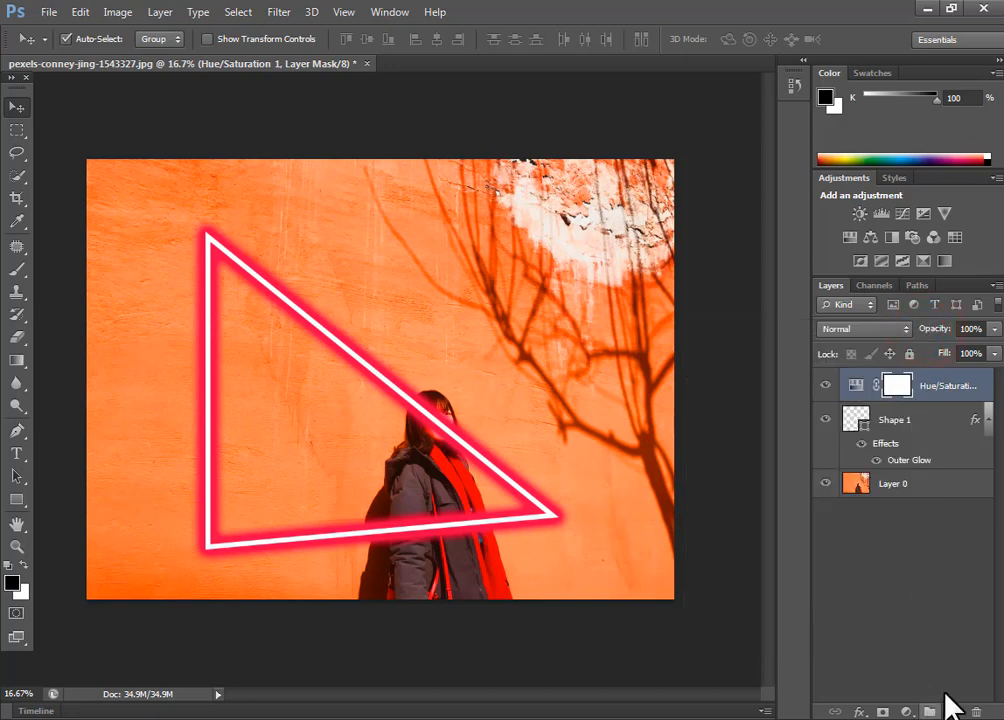
pyautogui.click(989, 422)
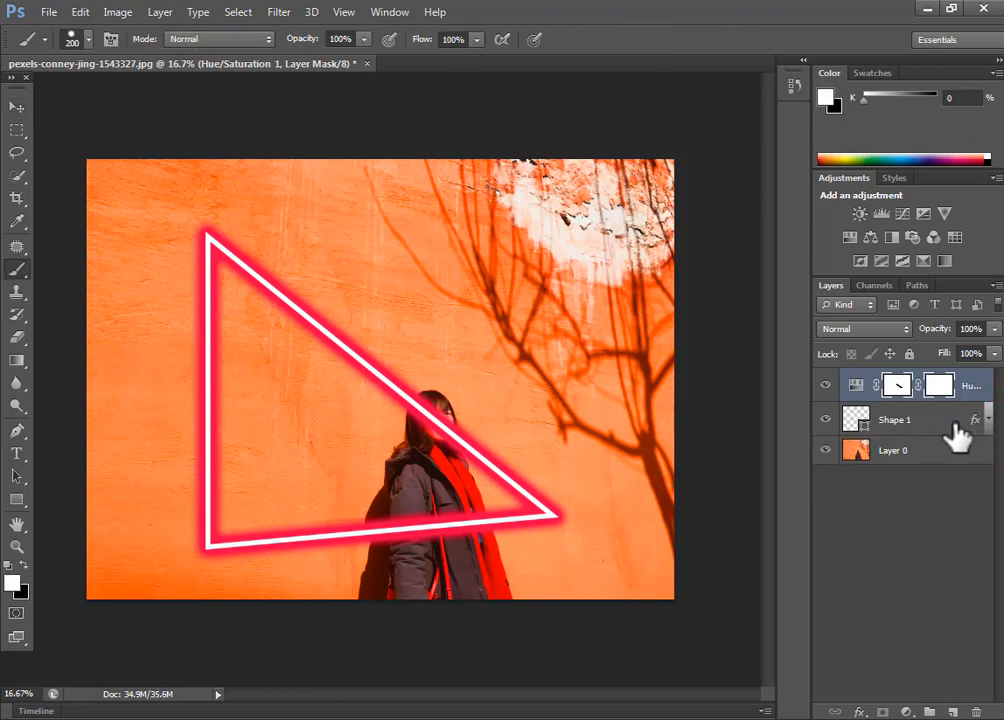
# Add a layer mask to Shape 1 and hide the triangle's diagonal across the woman's face with a 200 px black brush.
pyautogui.click(940, 423)
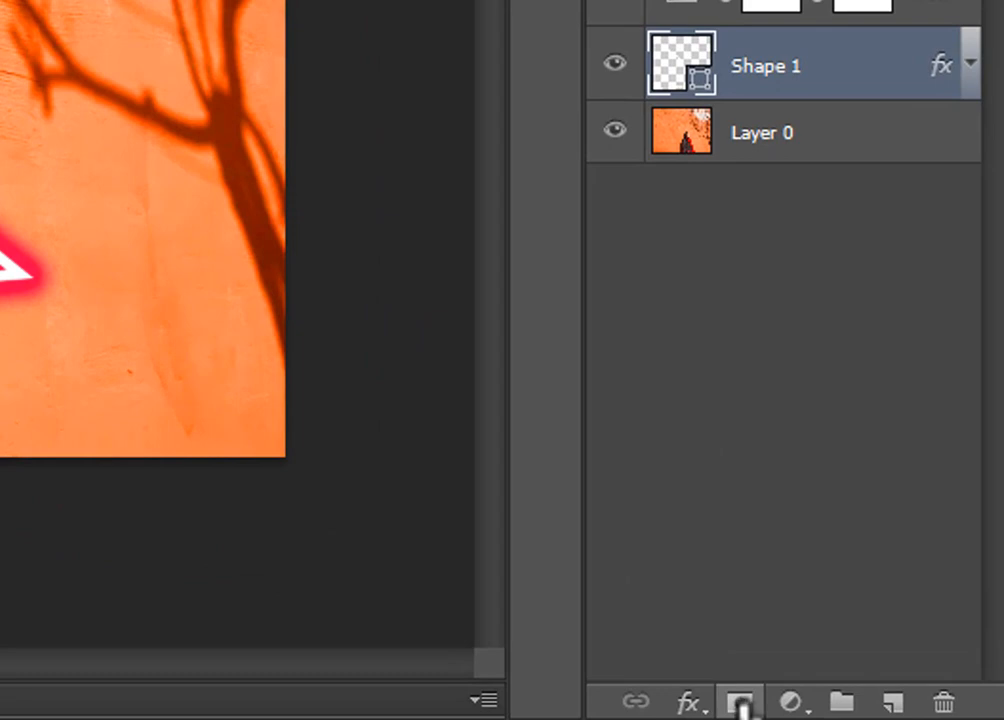
pyautogui.click(745, 700)
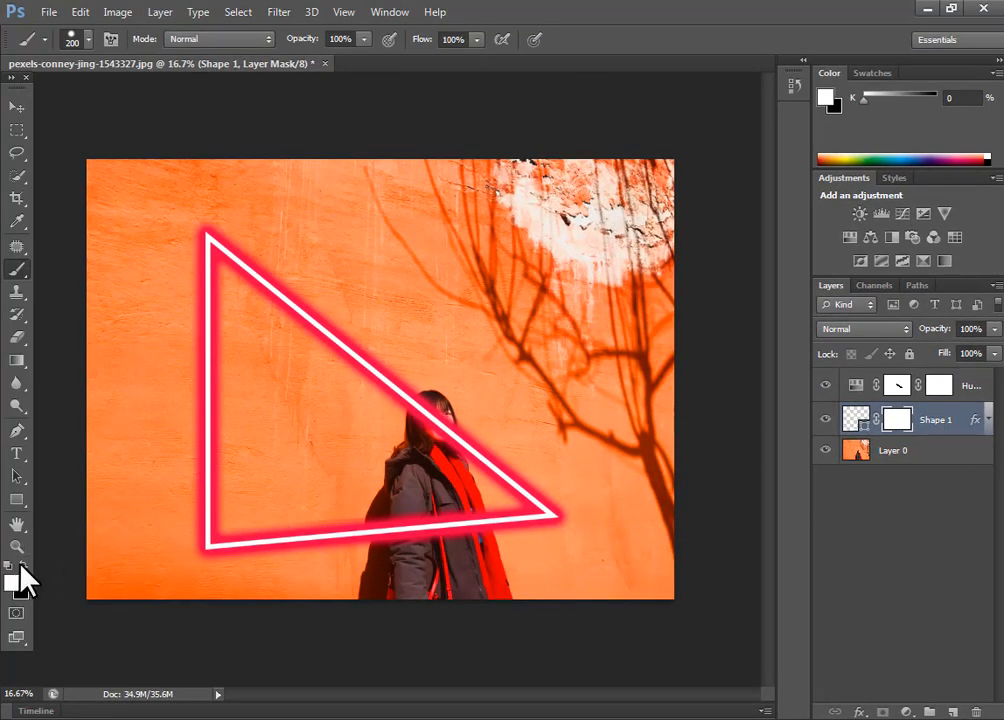
pyautogui.click(21, 565)
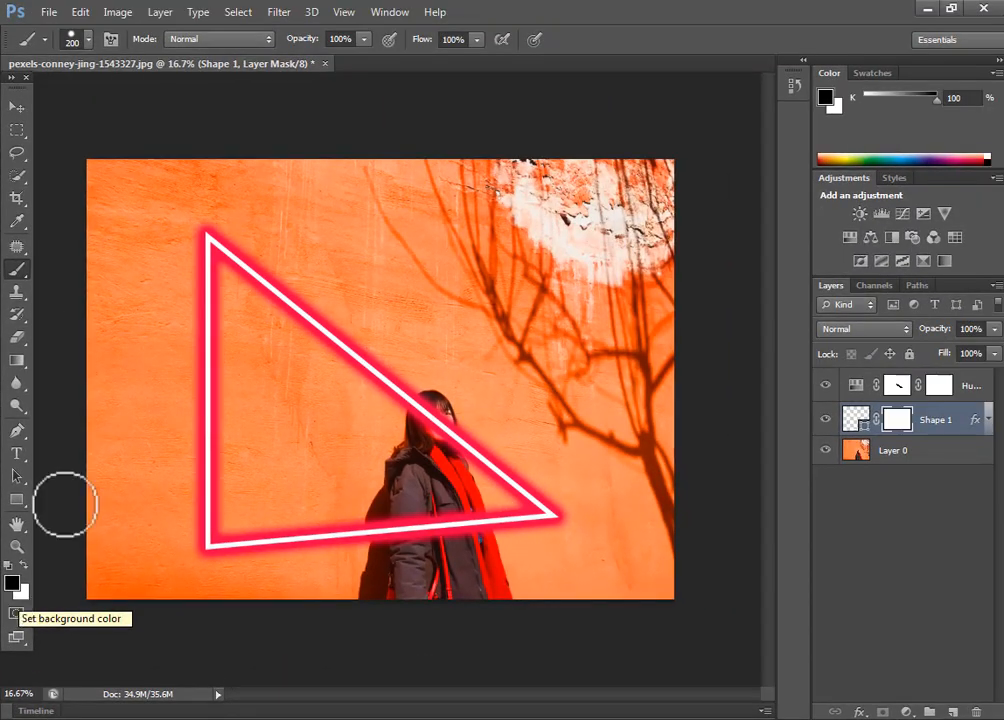
pyautogui.click(17, 269)
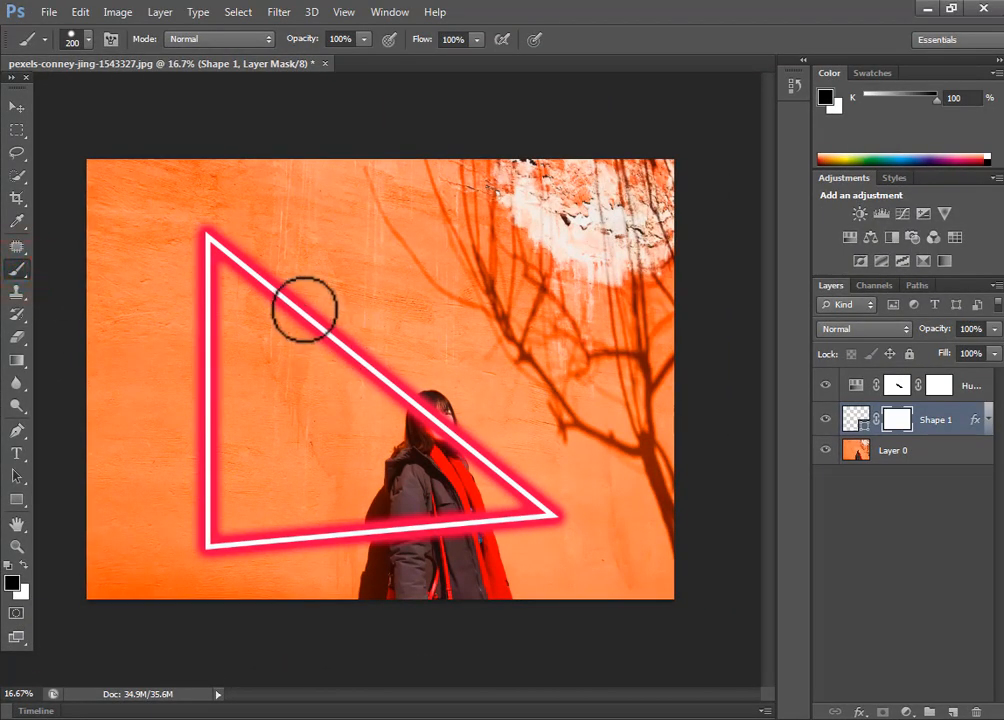
pyautogui.moveTo(298, 305)
pyautogui.mouseDown()
pyautogui.moveTo(408, 395)
pyautogui.moveTo(466, 426)
pyautogui.moveTo(497, 462)
pyautogui.mouseUp()
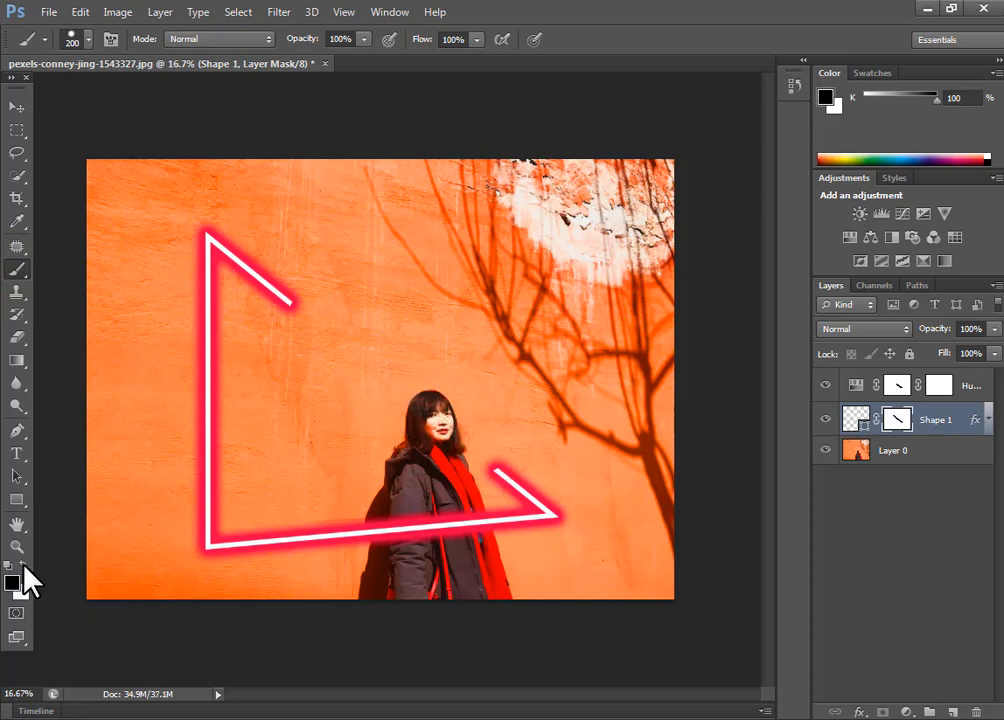
# Restore the diagonal in white on both sides of the woman's head and clean up the overlap on her hair in black.
pyautogui.click(22, 565)
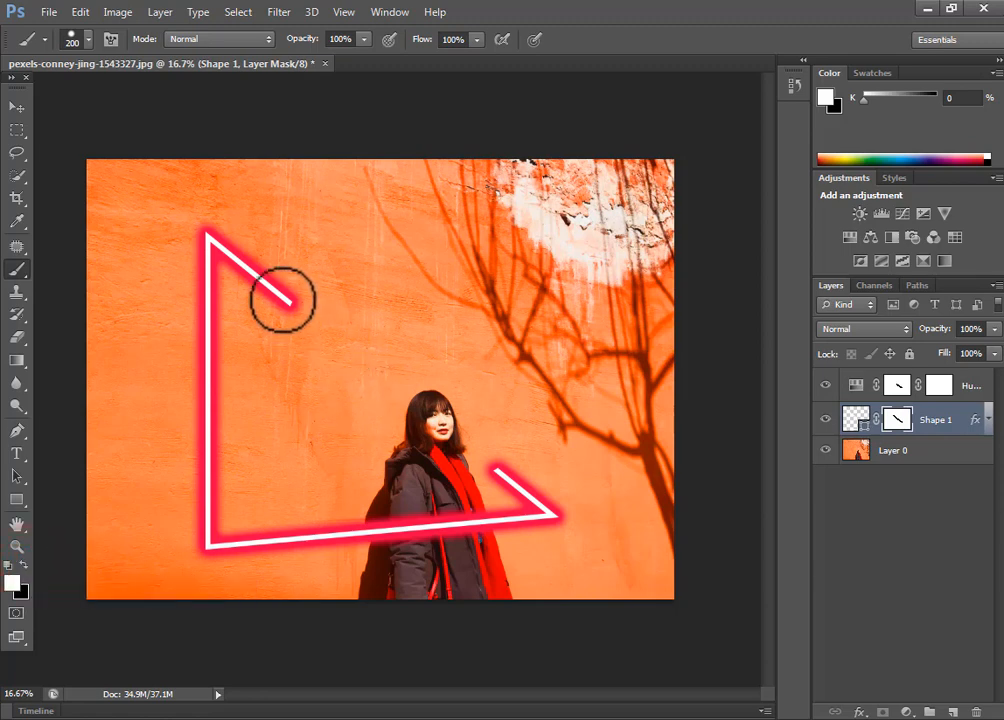
pyautogui.moveTo(283, 299); pyautogui.dragTo(405, 392)
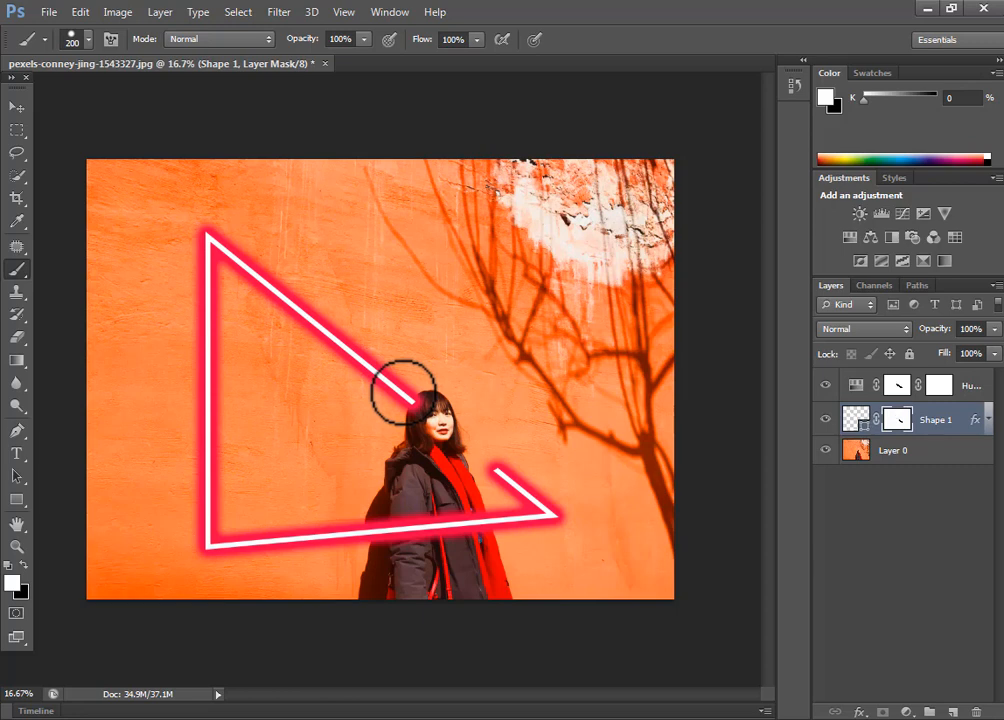
pyautogui.moveTo(497, 464); pyautogui.dragTo(478, 453)
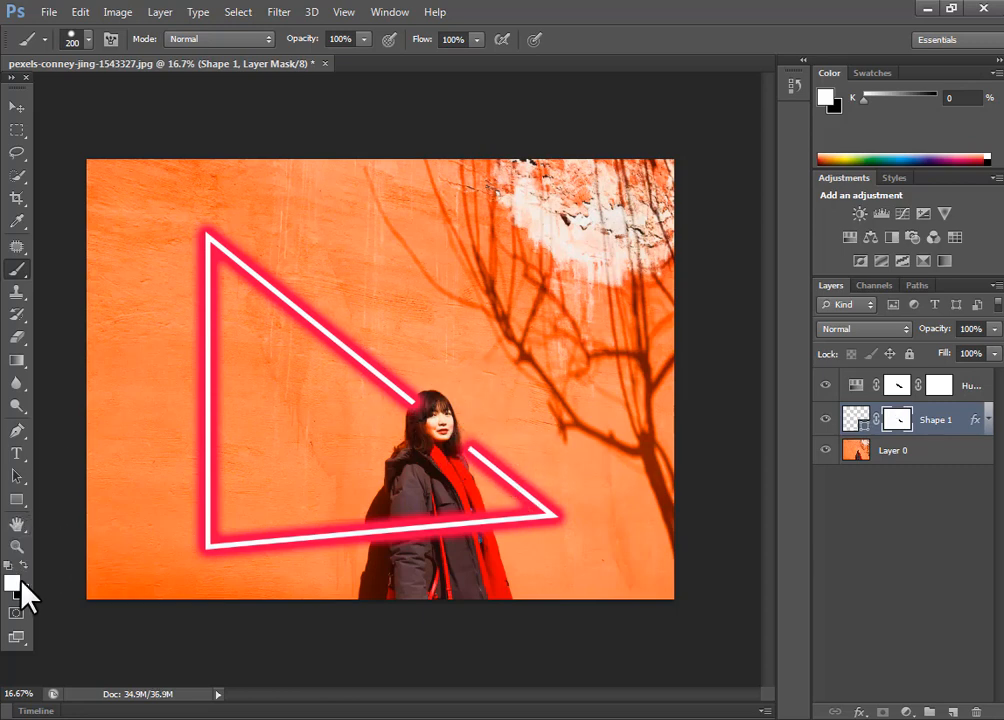
pyautogui.click(22, 566)
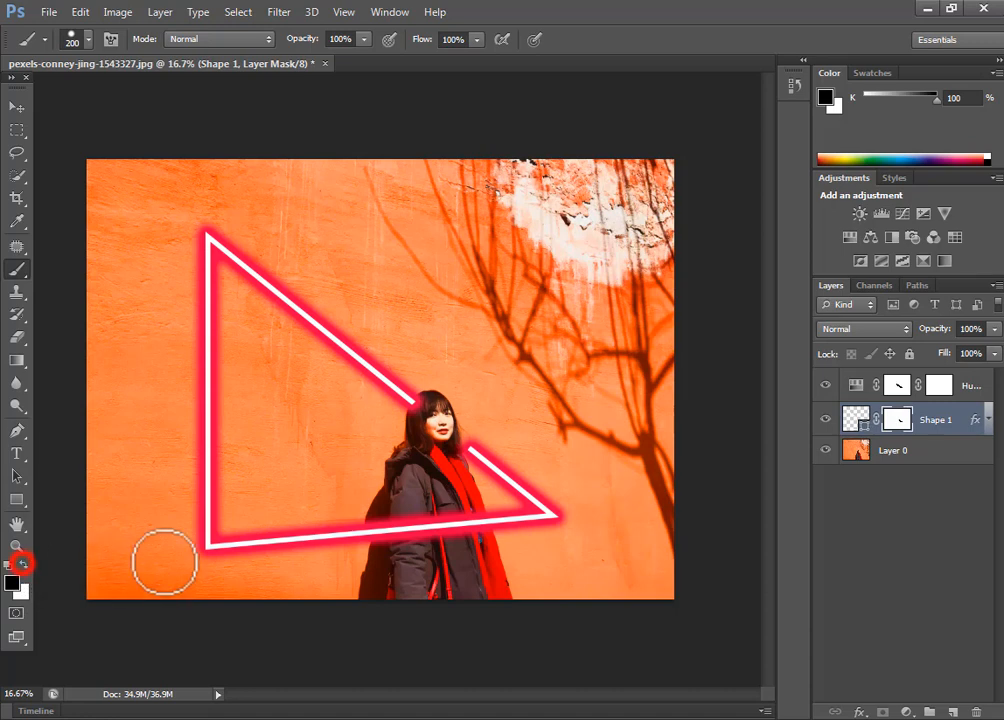
pyautogui.click(419, 407)
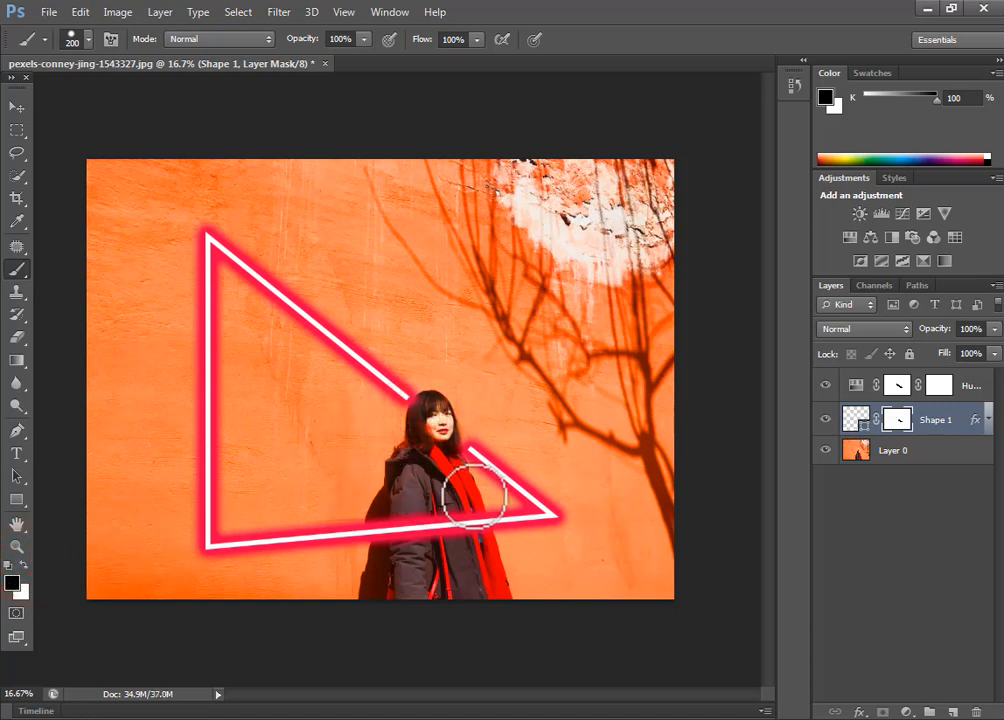
# Move the triangle slightly down and left, and touch up its mask in black and white where the lower diagonal meets the red scarf.
pyautogui.click(15, 106)
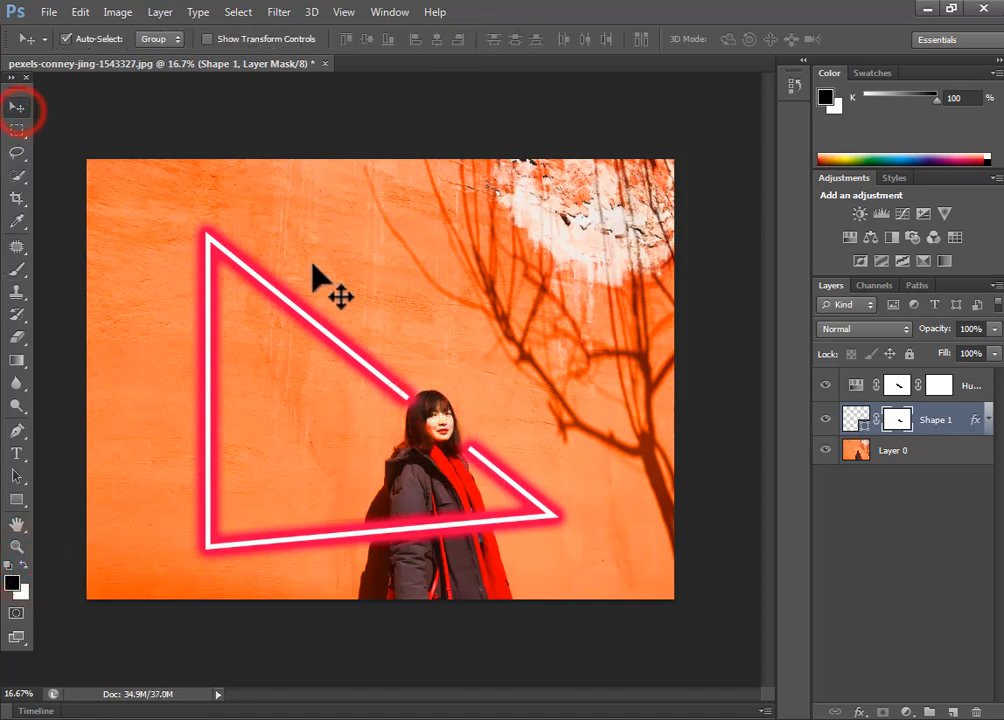
pyautogui.moveTo(326, 338); pyautogui.dragTo(318, 378)
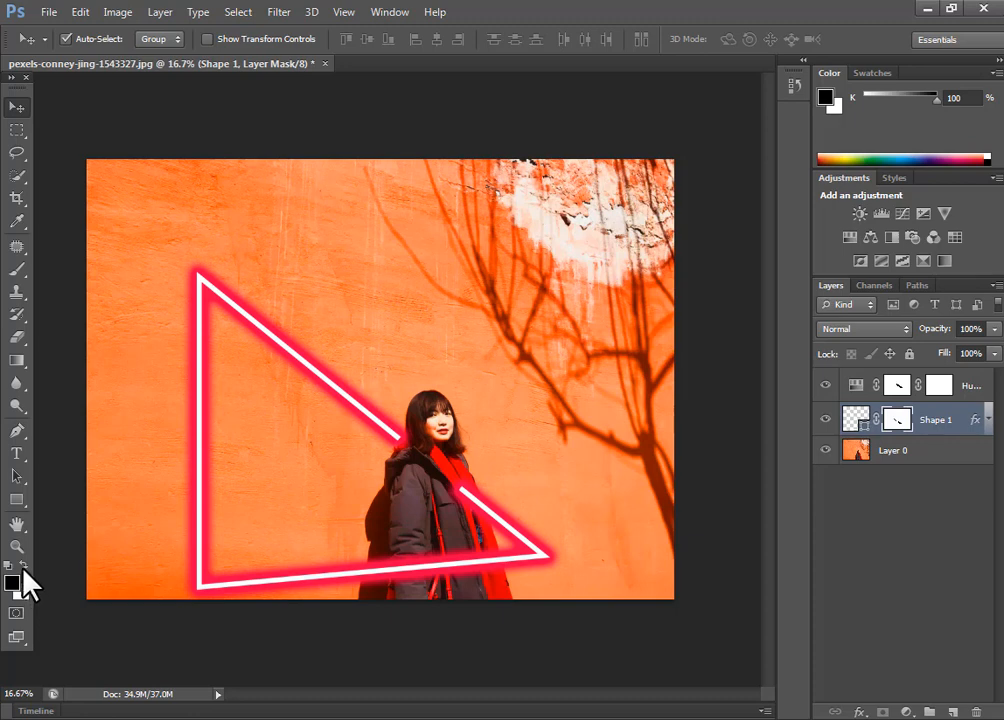
pyautogui.click(16, 269)
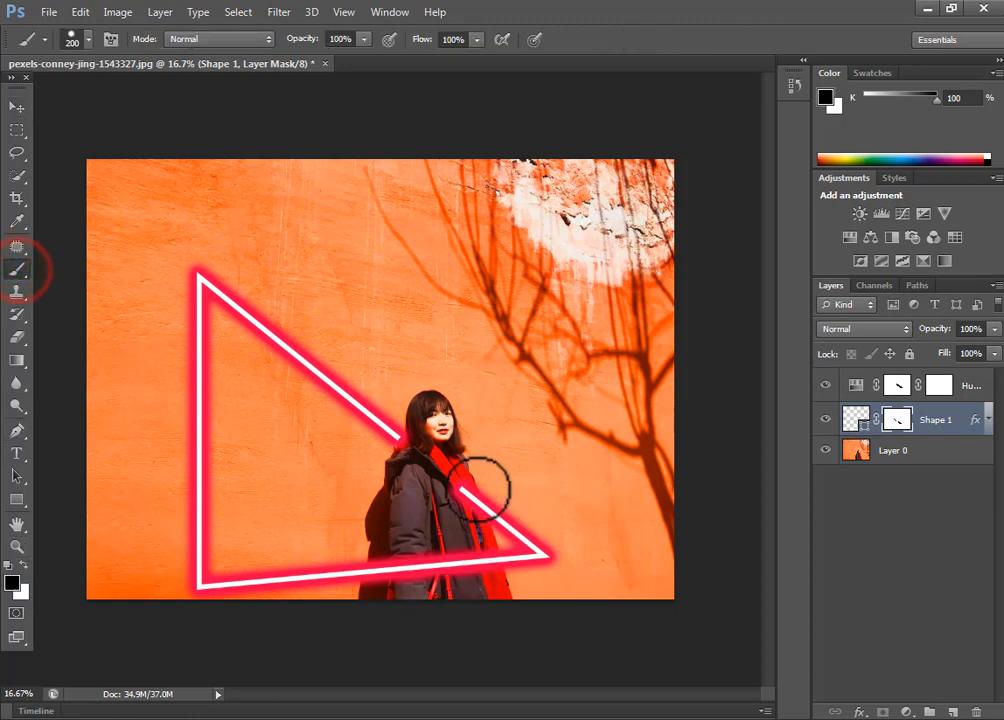
pyautogui.moveTo(488, 488); pyautogui.dragTo(498, 512)
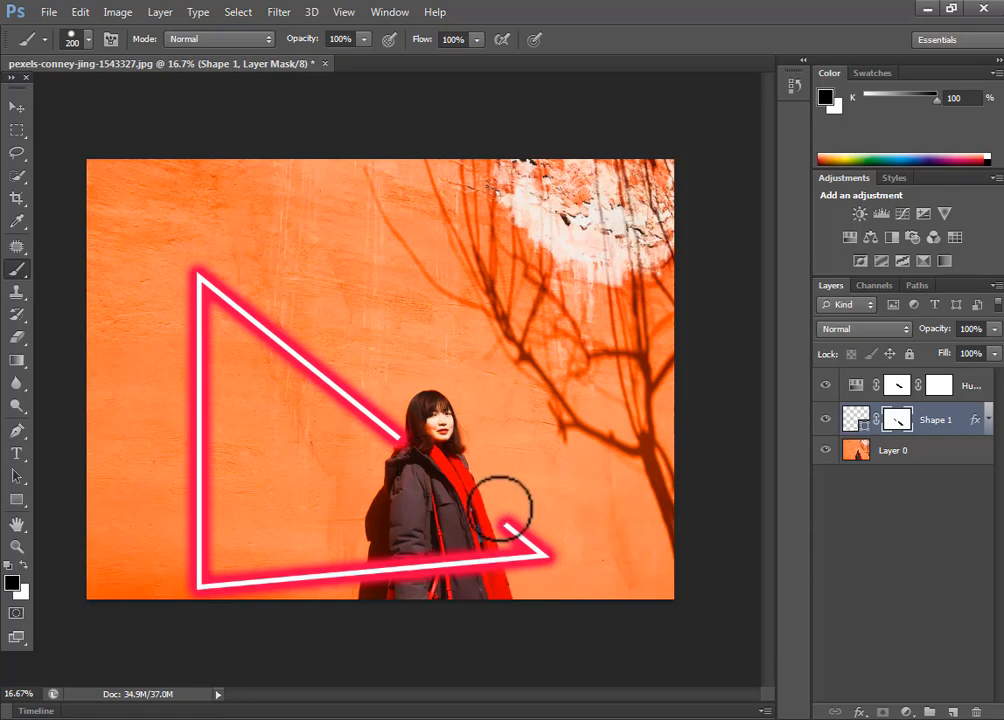
pyautogui.click(22, 563)
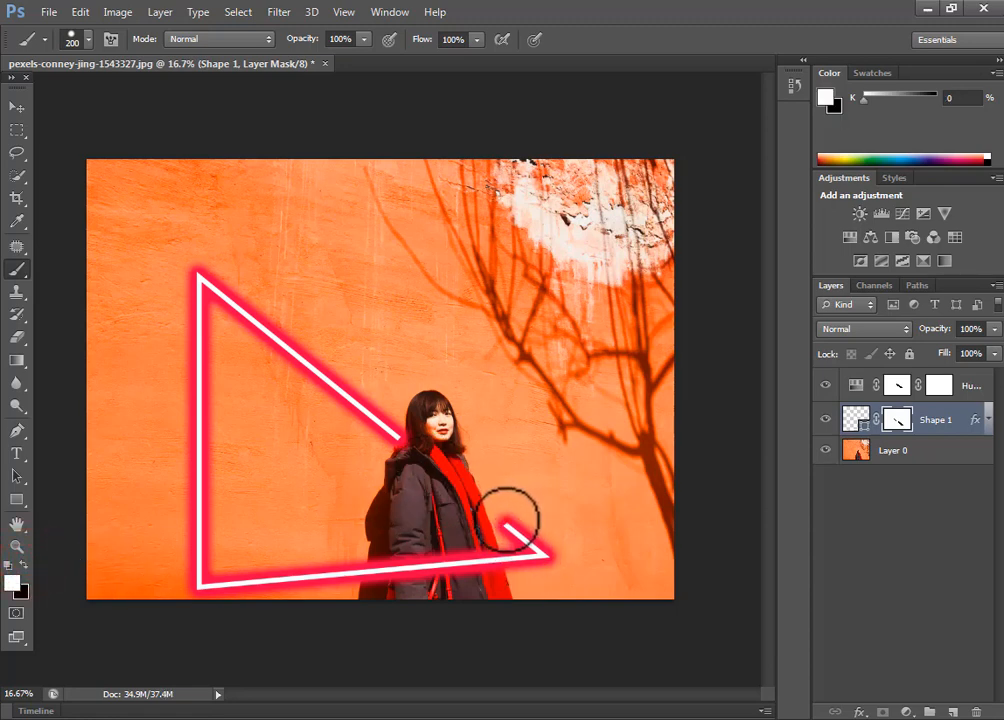
pyautogui.moveTo(507, 520); pyautogui.dragTo(492, 507)
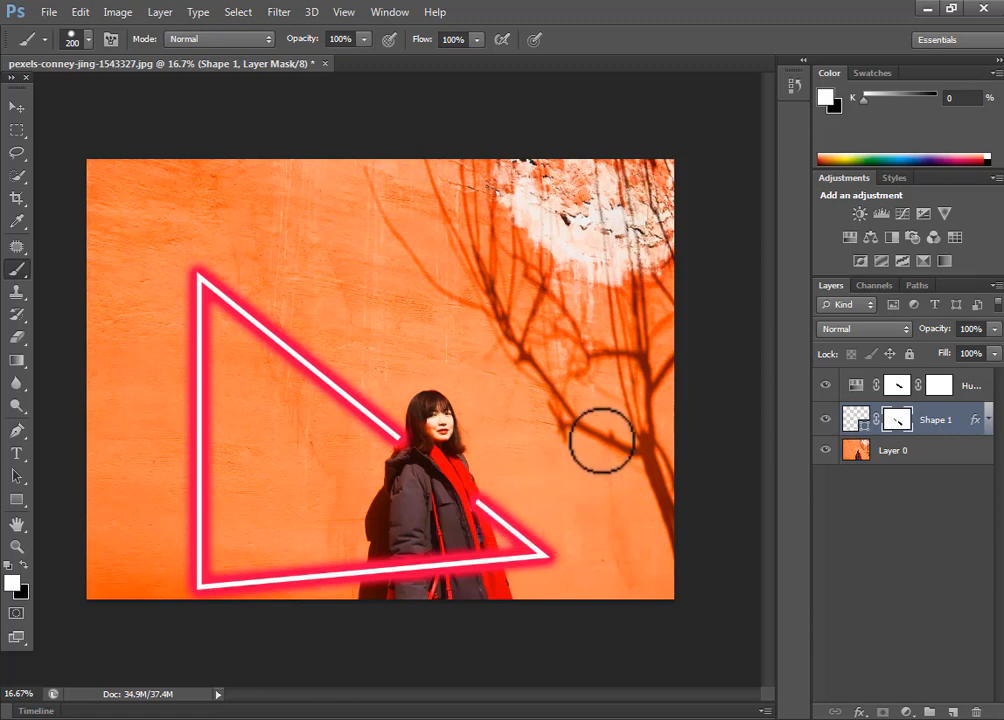